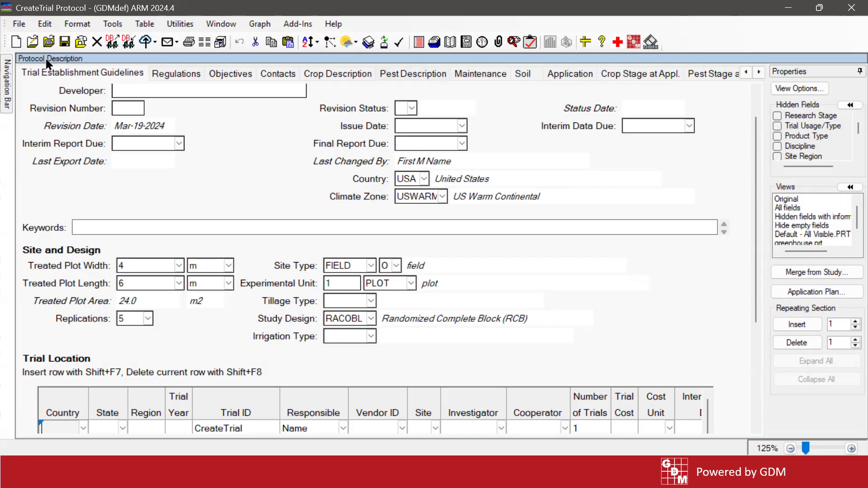
- Browse the protocol description tabs and return to Trial Establishment Guidelines
scroll(34, 190, up, 1)
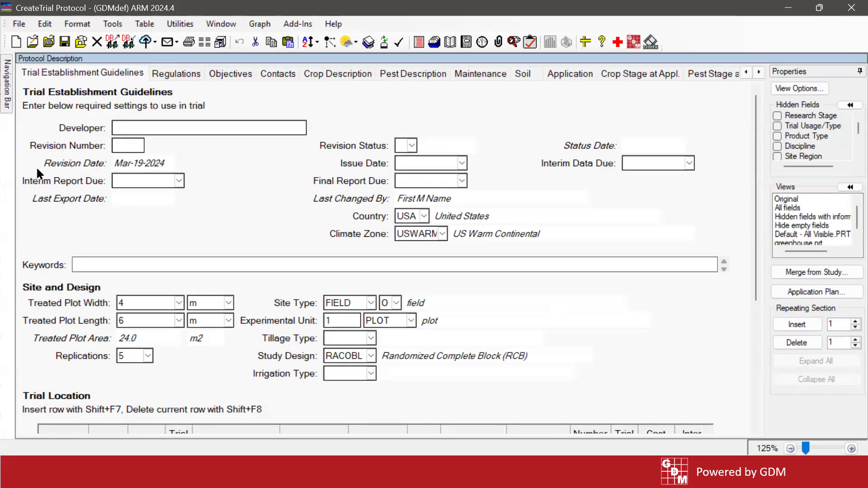
click(175, 74)
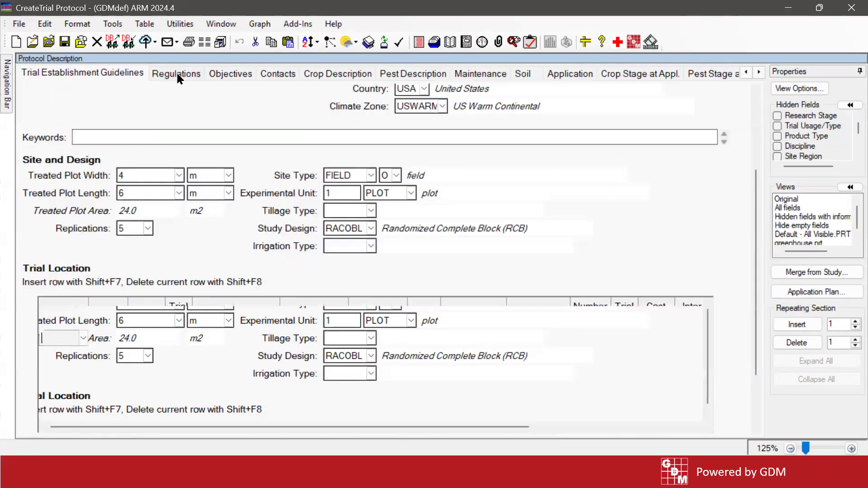
click(244, 75)
click(351, 72)
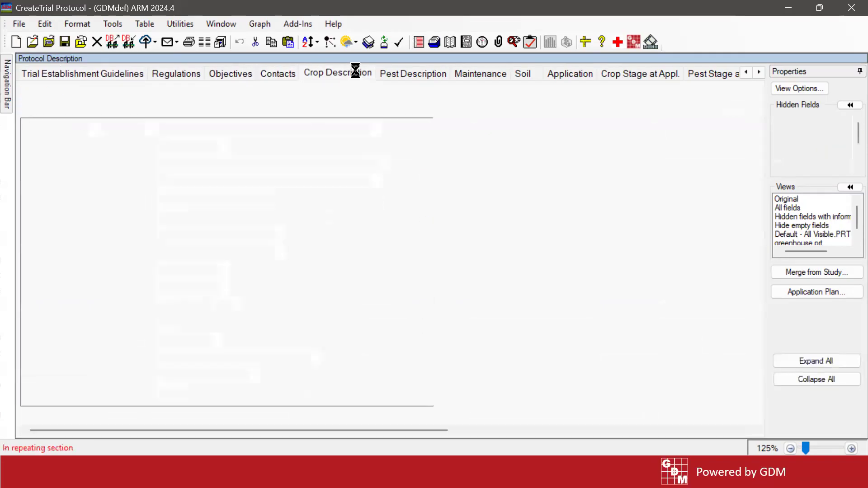
click(51, 75)
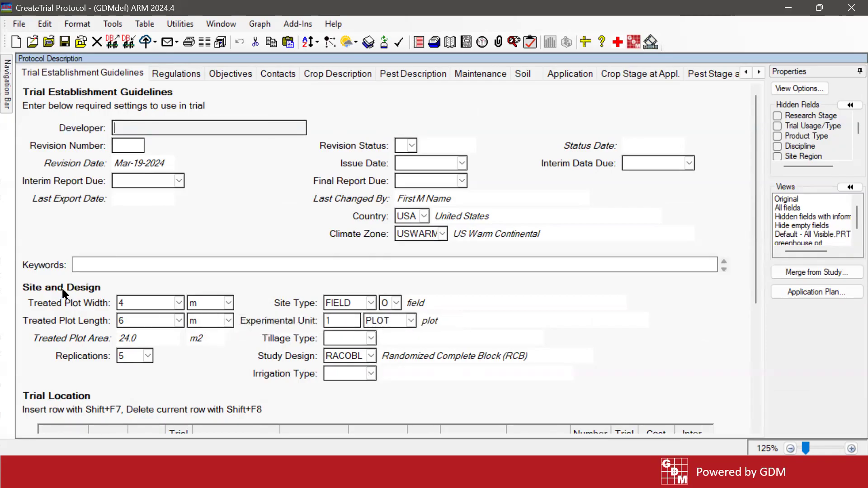
- Open Protocol Settings from the treated plot width field, review its General and Design tabs, and close it
click(168, 303)
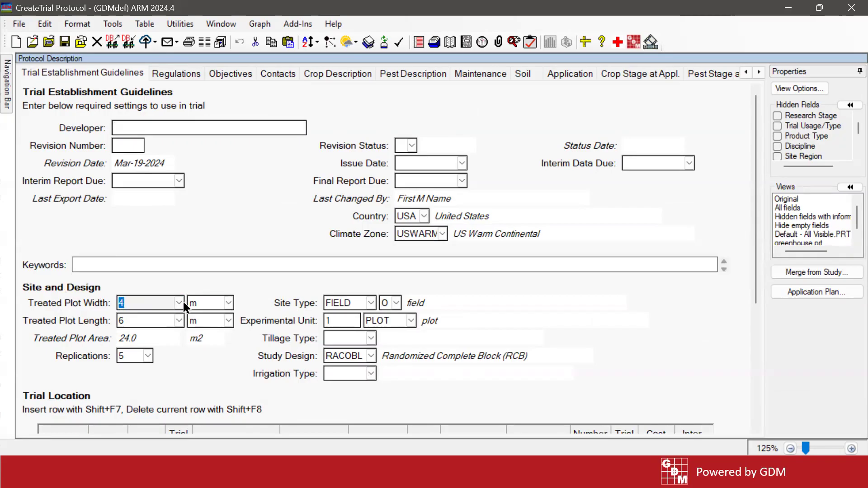
click(178, 306)
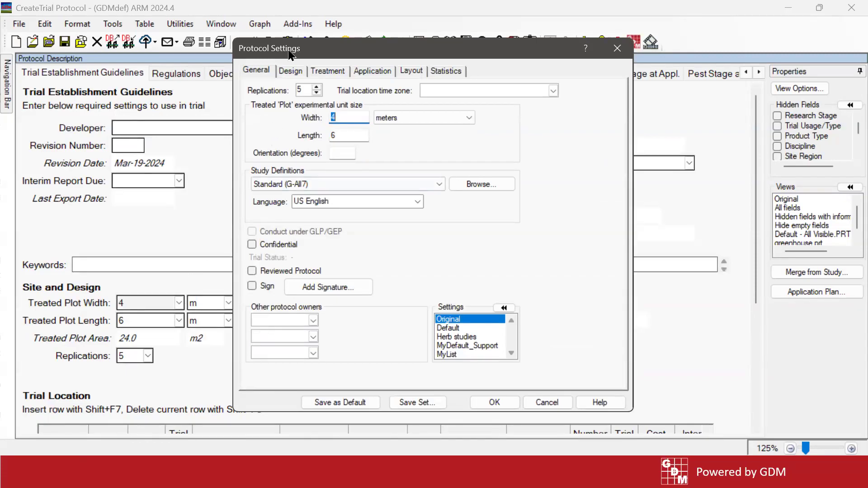
drag(290, 54, 492, 73)
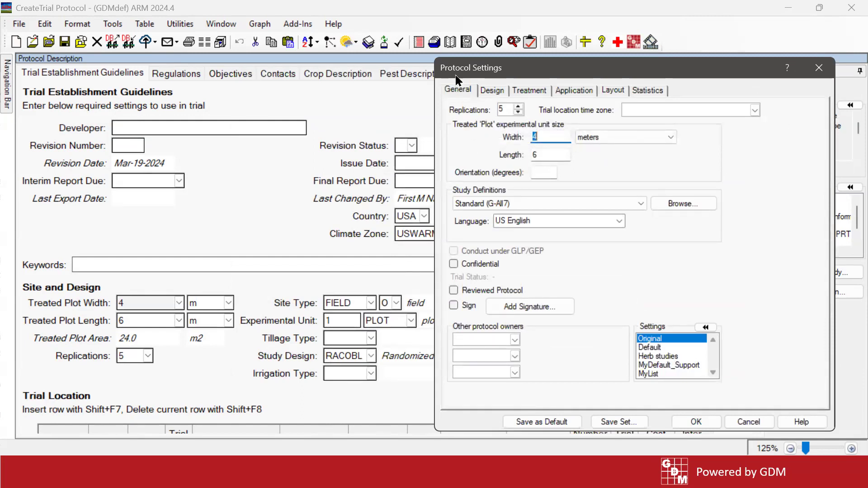
click(547, 137)
click(549, 154)
click(500, 109)
click(492, 91)
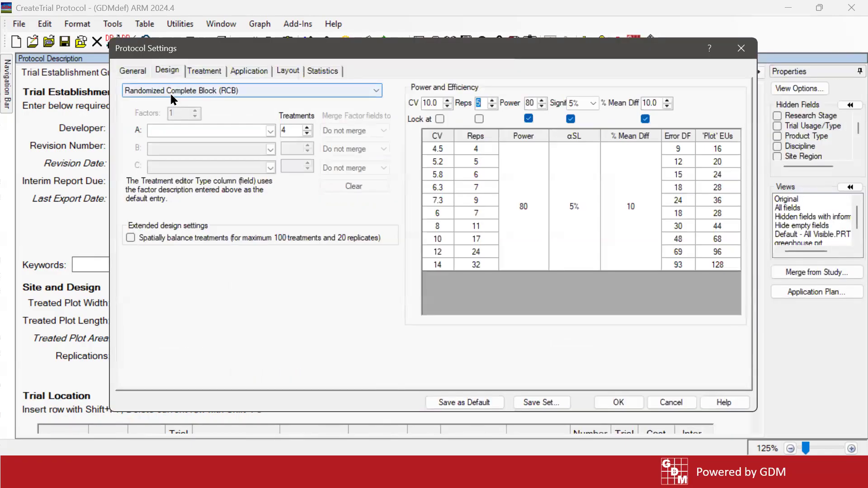
click(741, 47)
- Inspect the treated plot width, length and unit fields under Site and Design
click(147, 321)
click(201, 300)
click(202, 321)
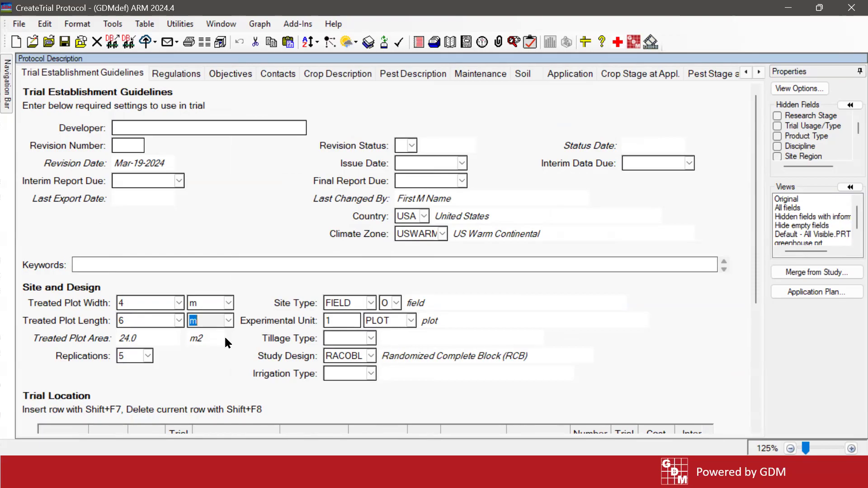
click(167, 322)
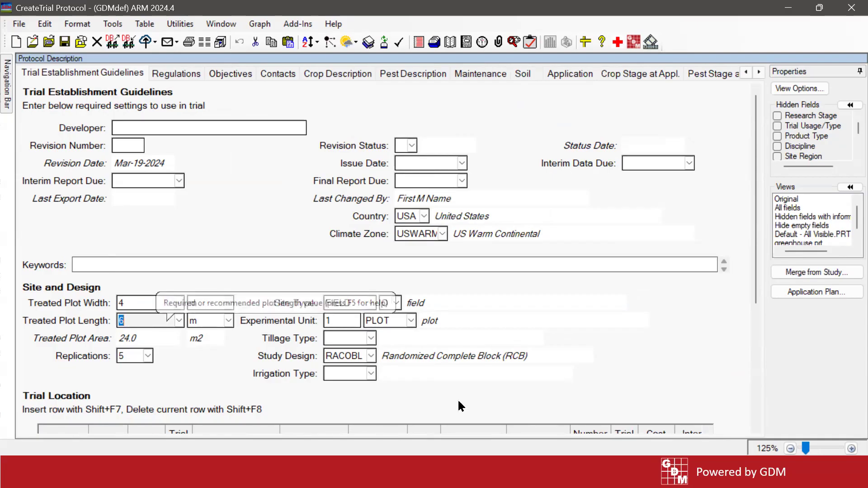
click(467, 357)
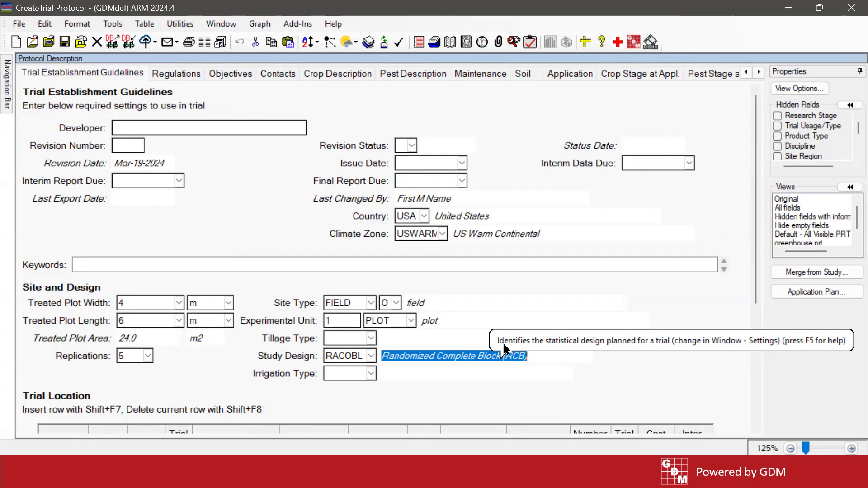
- Open the study design settings, keep Randomized Complete Block (RCB) selected, and cancel the dialog
click(361, 356)
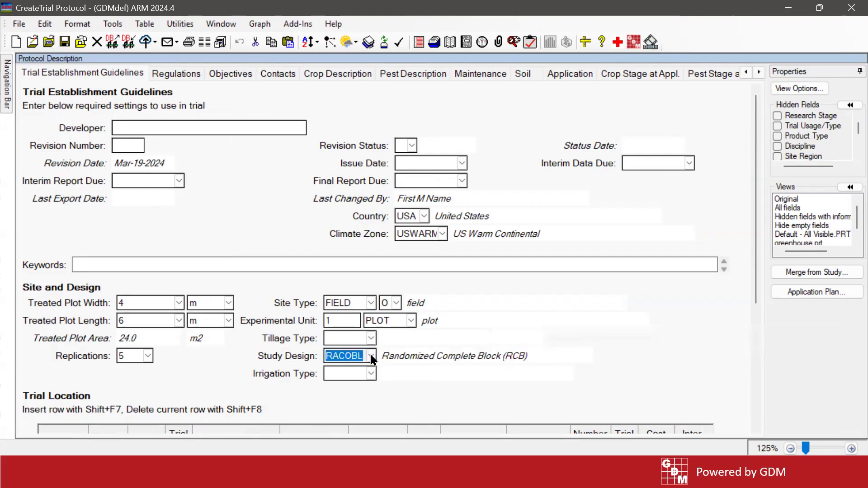
click(371, 357)
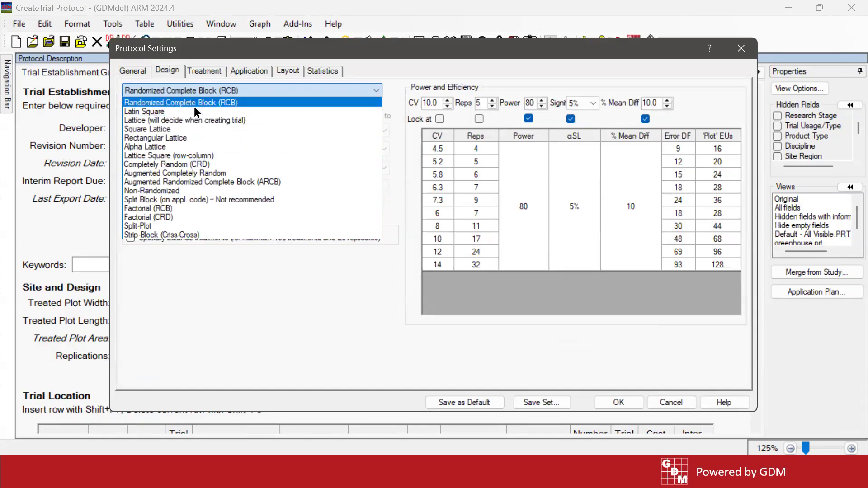
click(241, 103)
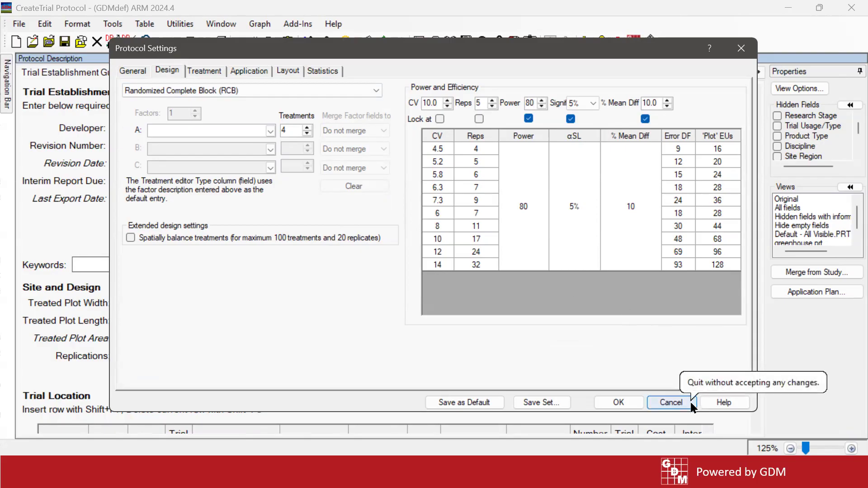
click(671, 402)
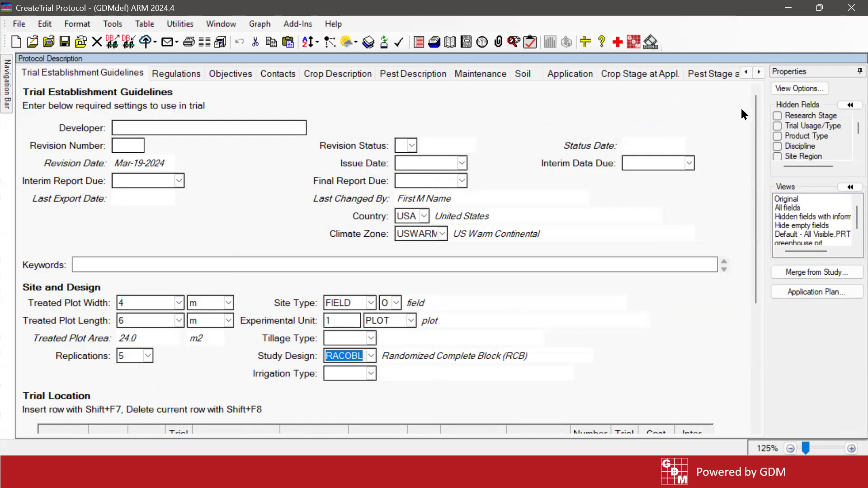
- Review the Trial Location table of the protocol
scroll(760, 199, down, 5)
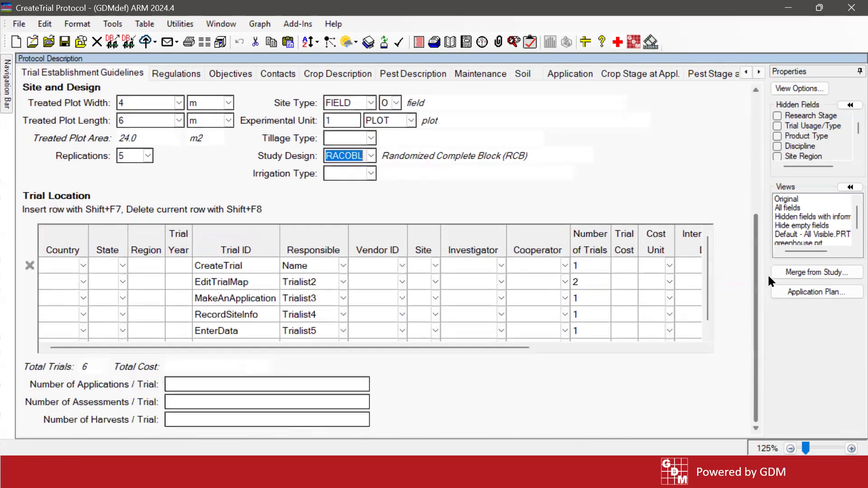
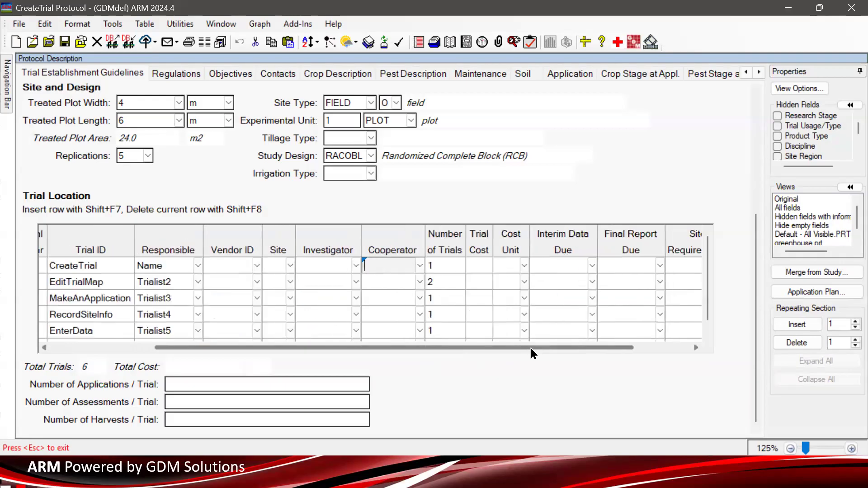
- Unhide the GDM ID and Company ID fields so they appear as columns in the Trial Location table
click(850, 107)
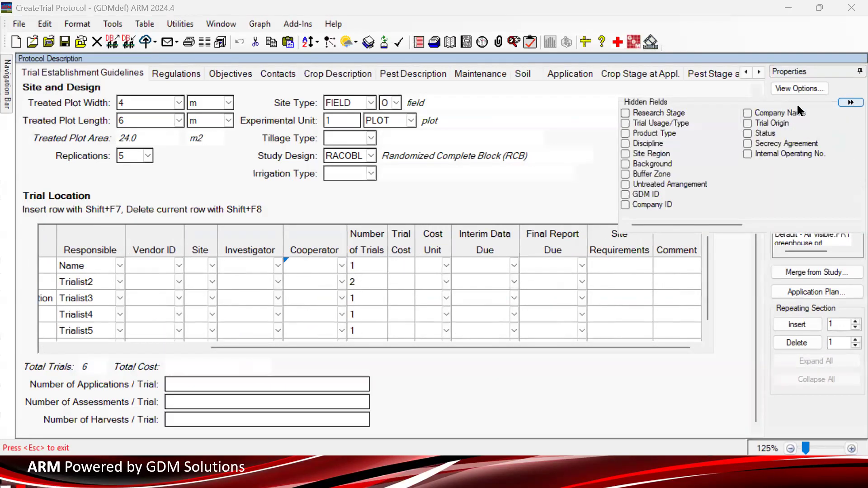
click(625, 195)
scroll(838, 146, down, 3)
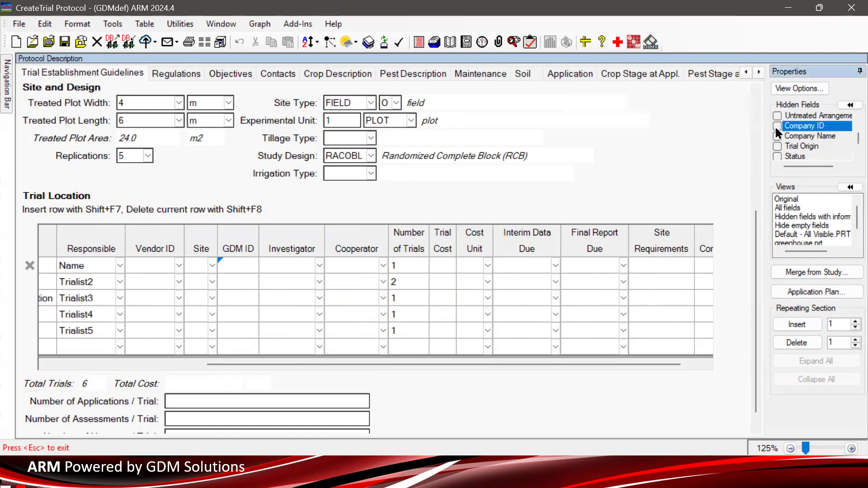
click(776, 127)
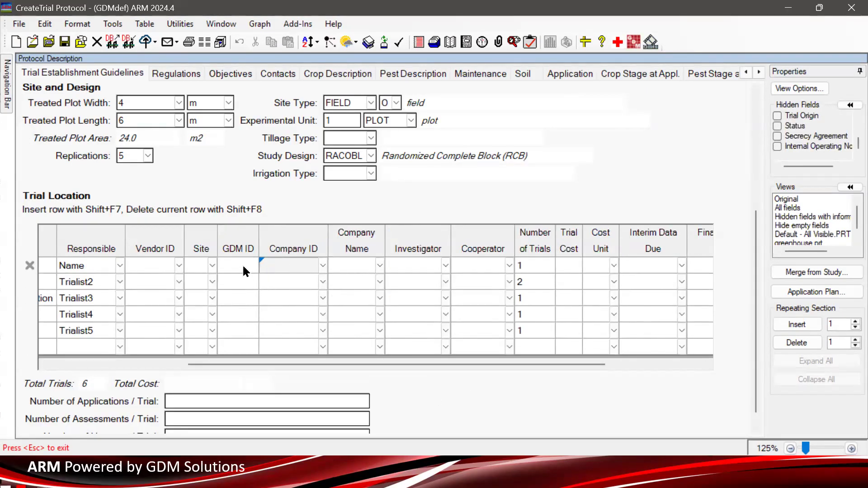
- Open the Company ID list for the first trial, browse its existing entries, and cancel it
click(323, 266)
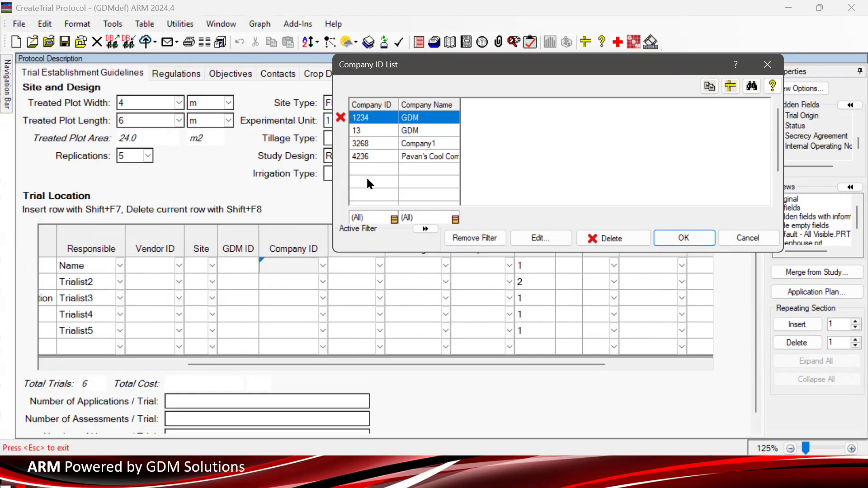
click(390, 133)
click(373, 141)
click(371, 154)
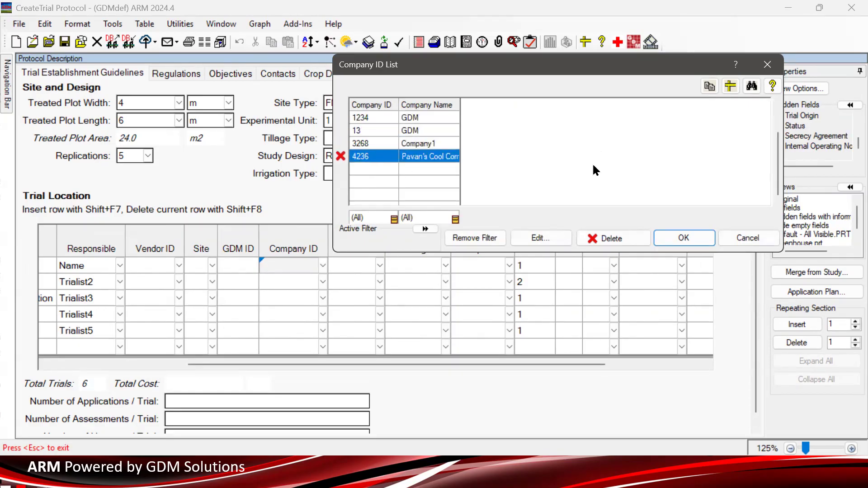
click(375, 121)
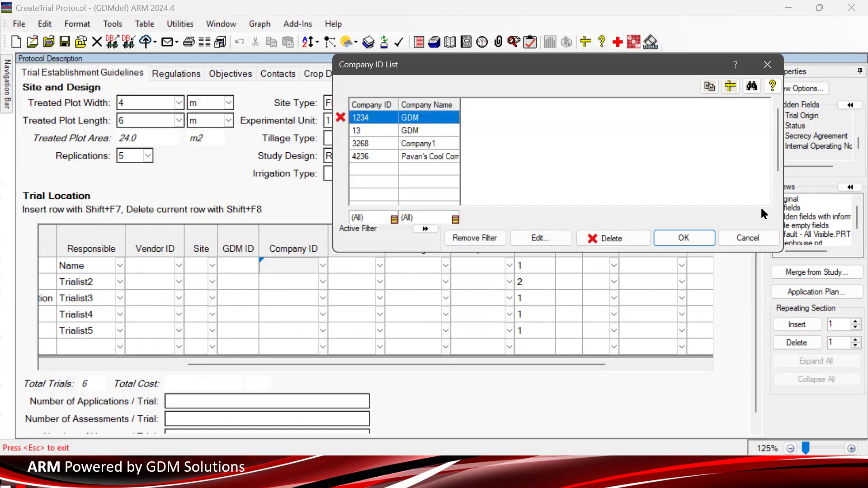
click(734, 237)
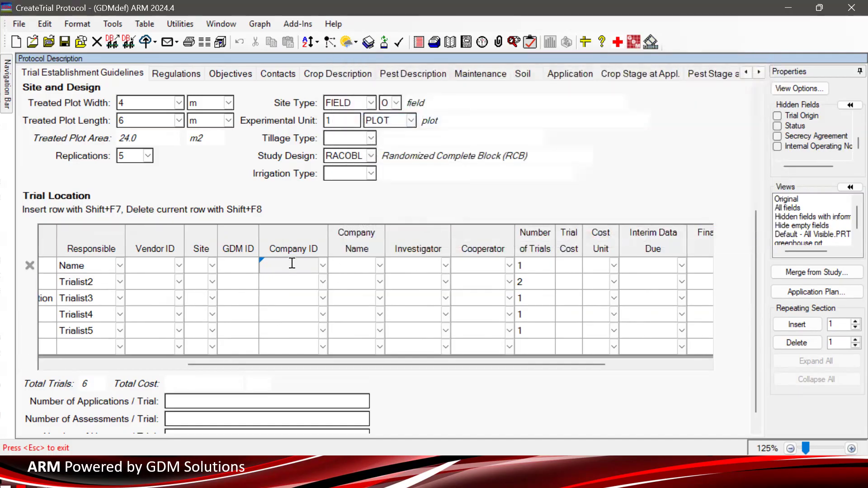
- Enter Company ID 444 and company name Matt's Company for the CreateTrial row
text(444)
click(346, 264)
text(Matt's)
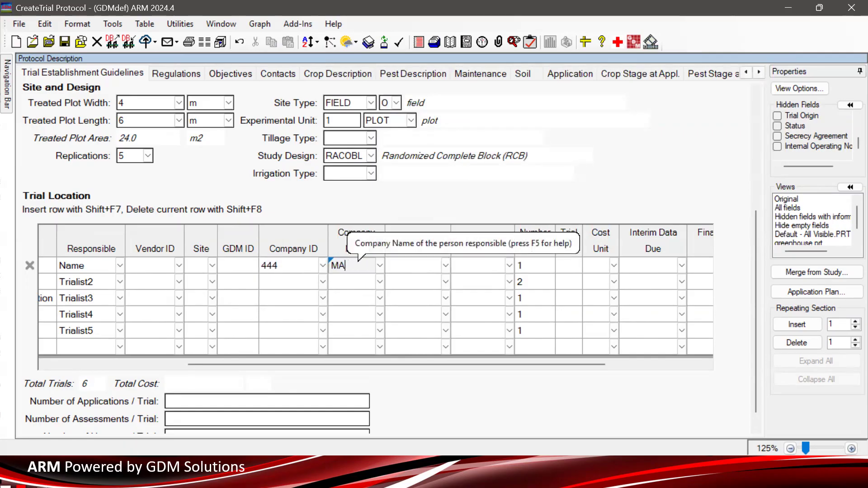
text( Com)
key(BackSpace)
key(BackSpace)
key(BackSpace)
text(Company)
click(351, 265)
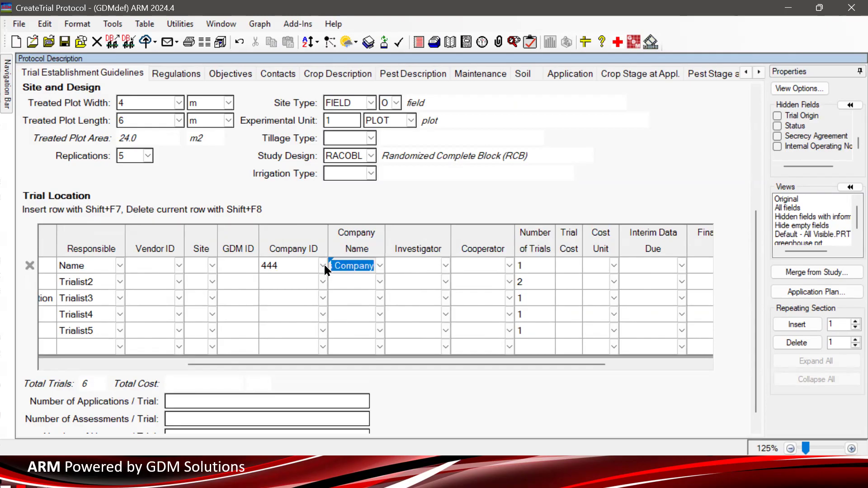
- Add Company ID 444 as a new item to the Company ID list and confirm the list
click(298, 265)
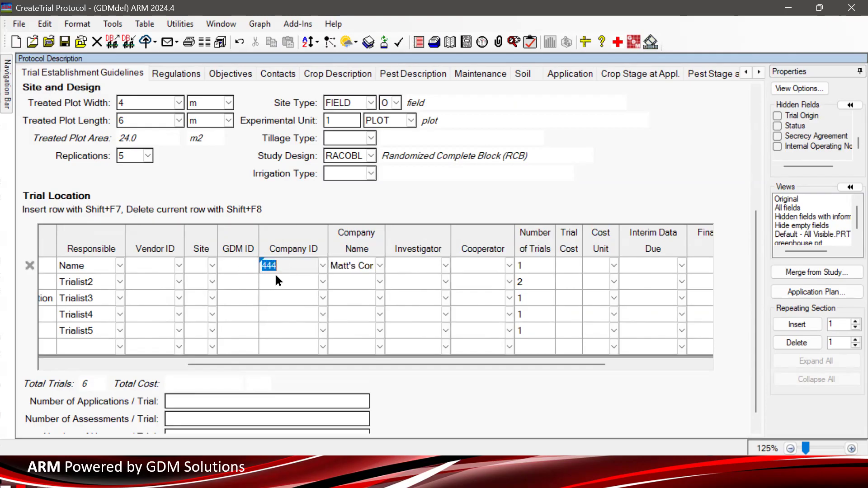
click(324, 266)
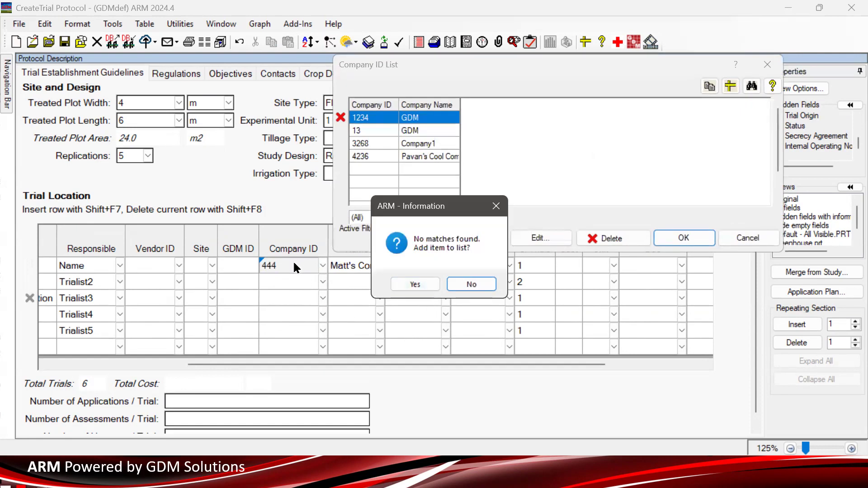
click(423, 284)
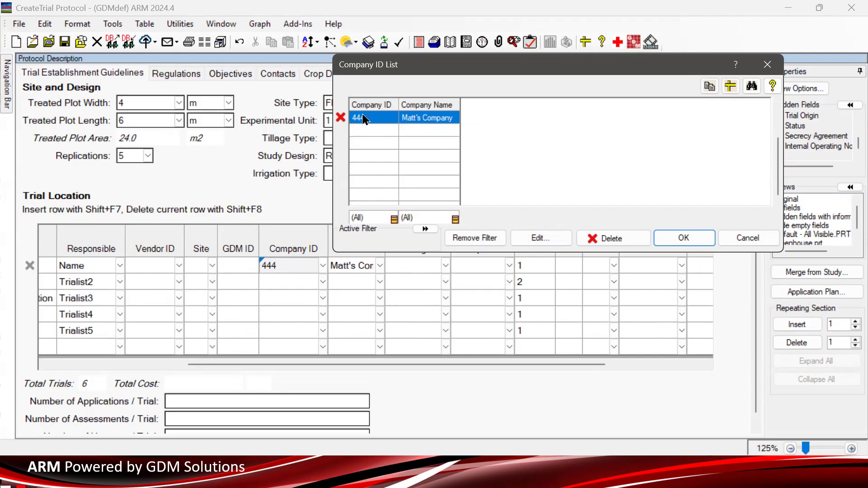
click(700, 237)
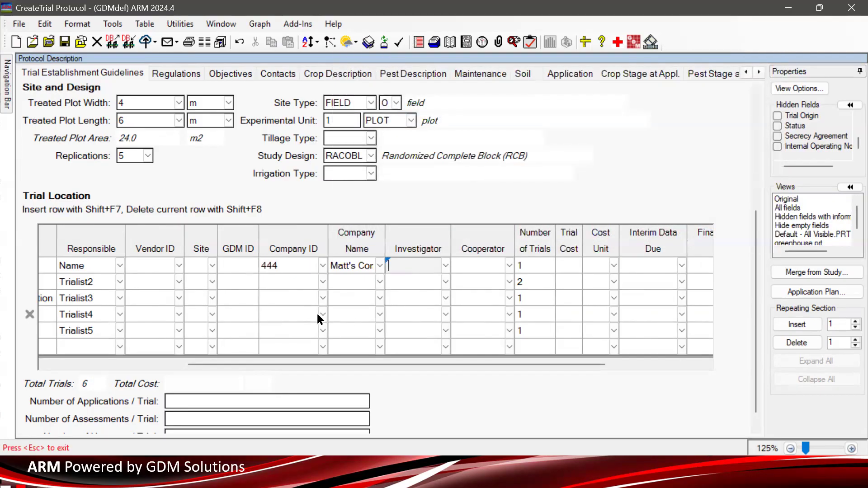
- Enter a GDM ID for the EditTrialMap row in the Trial Location table
click(245, 266)
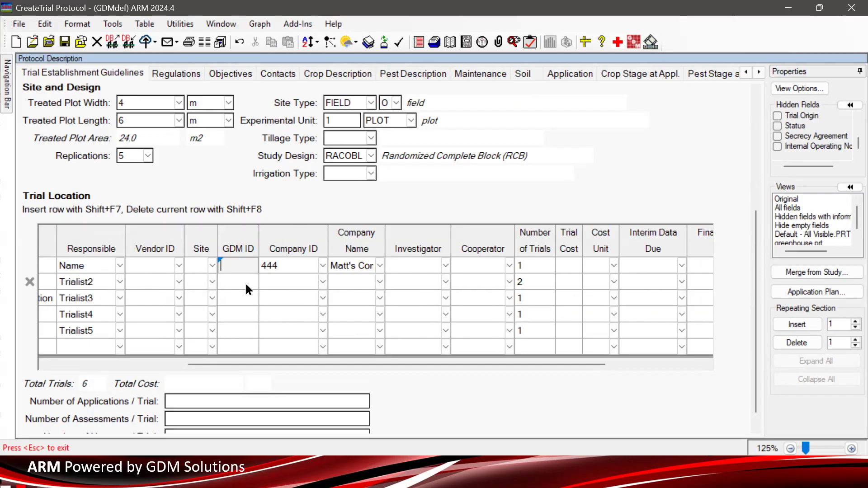
click(301, 265)
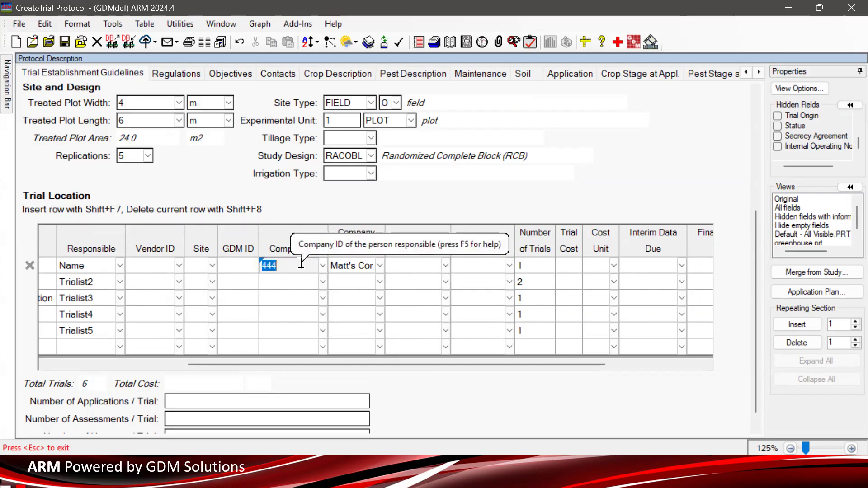
click(244, 268)
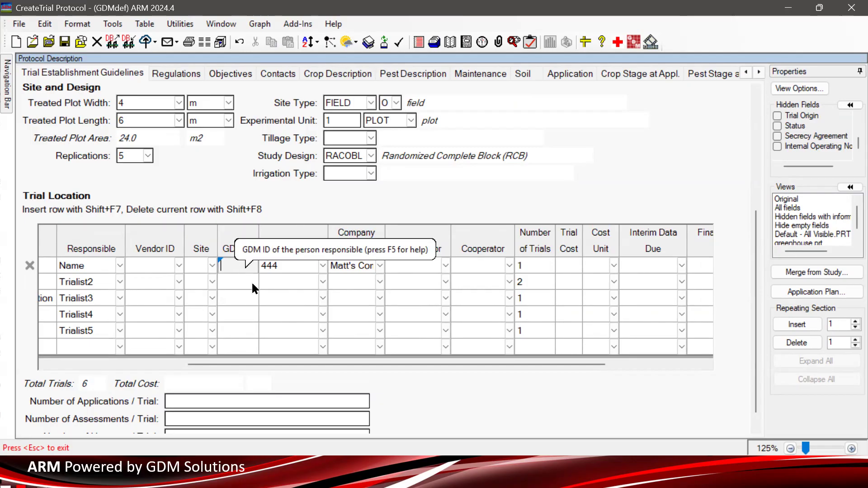
click(244, 277)
text(123456)
click(281, 286)
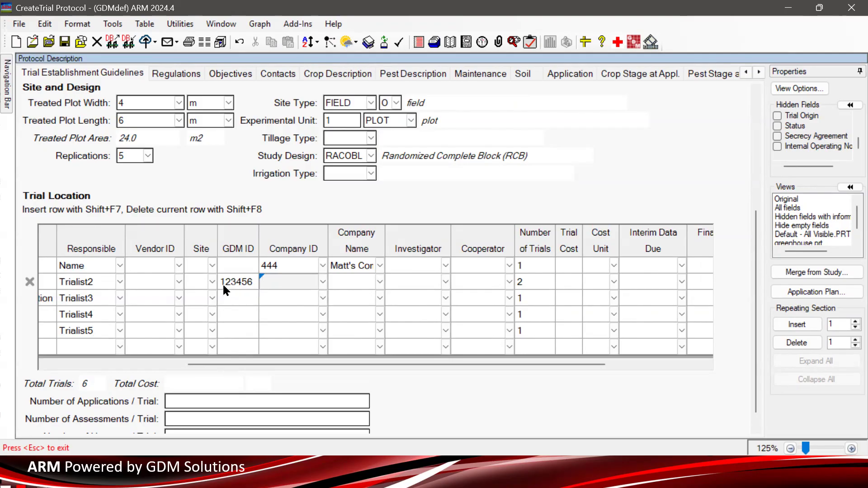
click(237, 282)
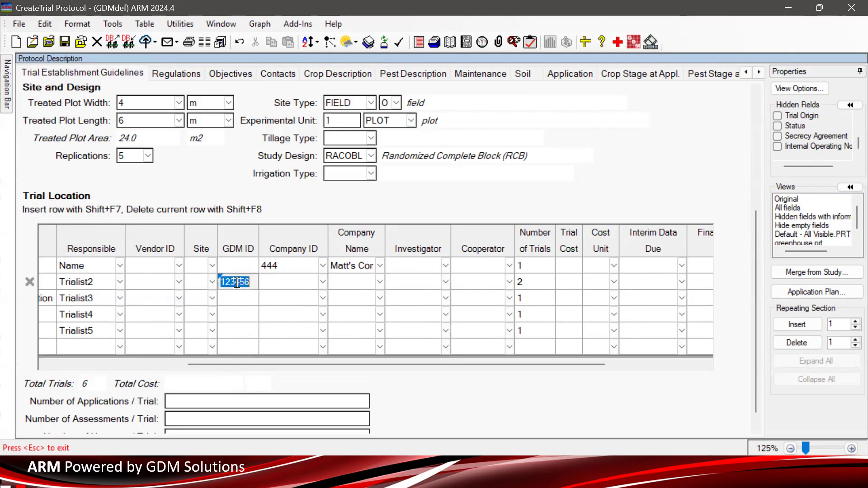
click(237, 284)
click(316, 286)
click(267, 278)
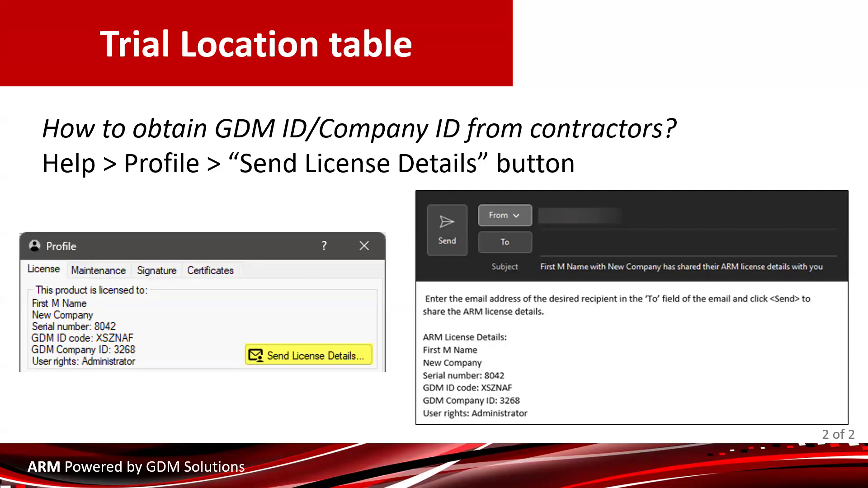
right_click(375, 244)
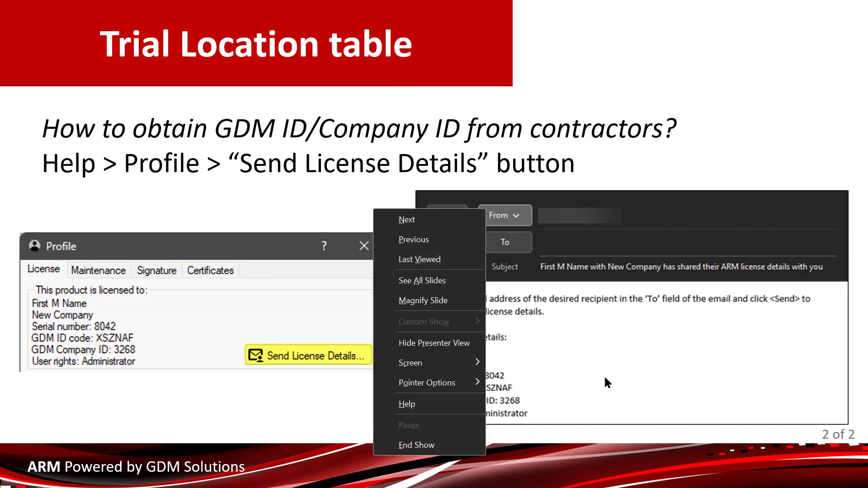
click(668, 122)
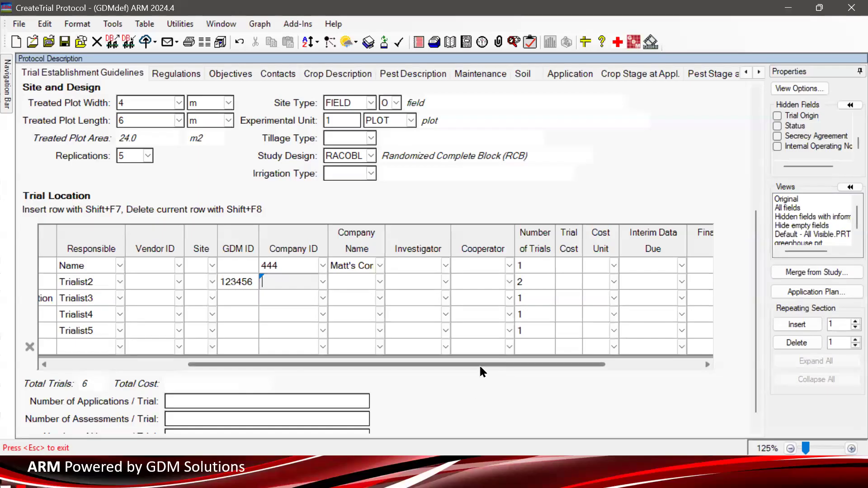
- Select the Trial ID entries of the listed trials in the Trial Location table
drag(362, 365, 183, 364)
drag(236, 266, 352, 383)
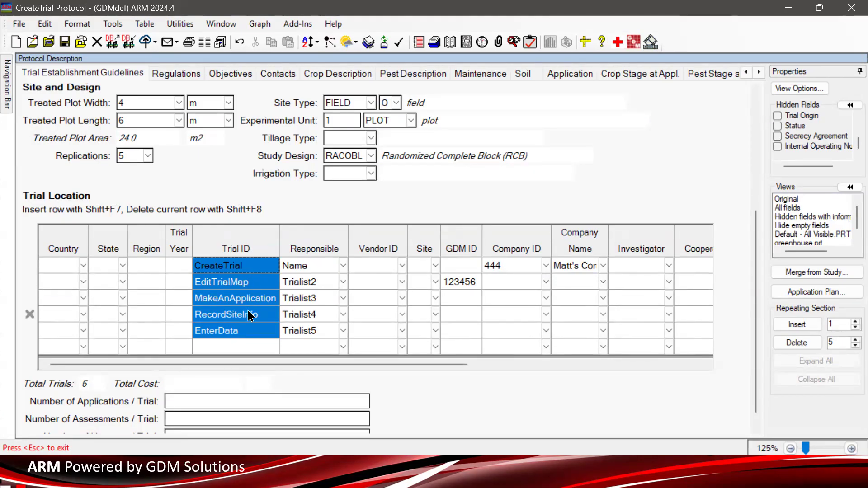
click(268, 301)
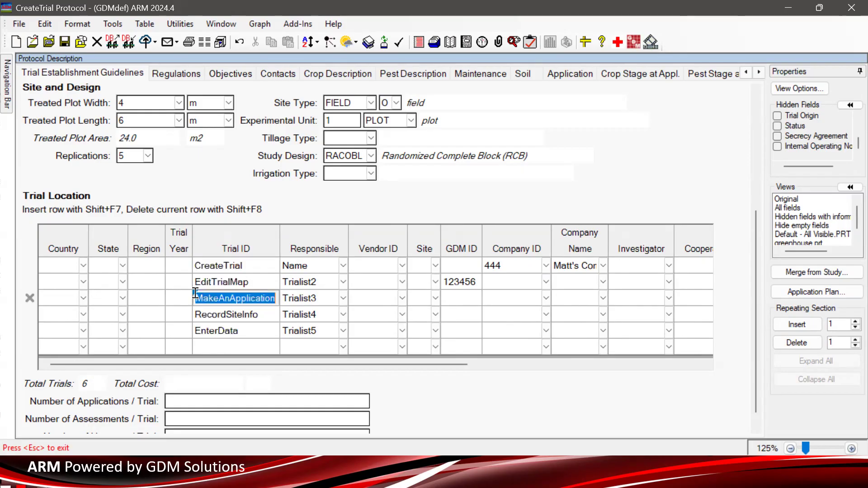
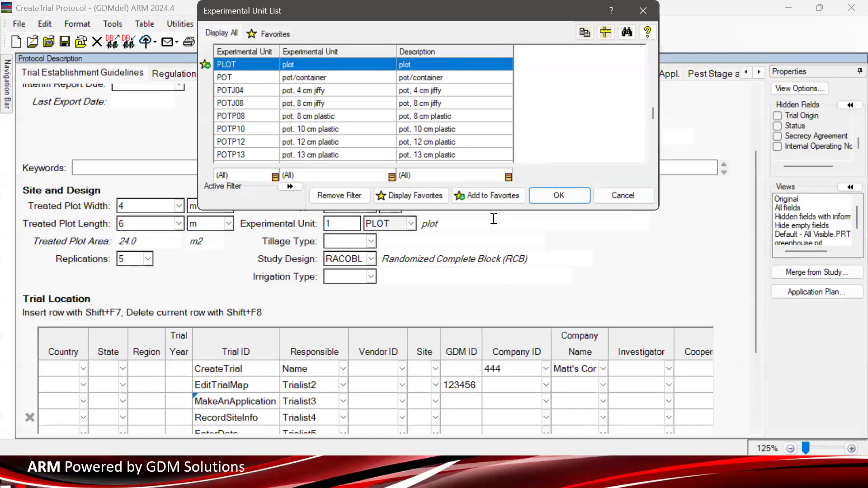
- Choose TREE as the experimental unit from the experimental unit list
scroll(332, 118, up, 3)
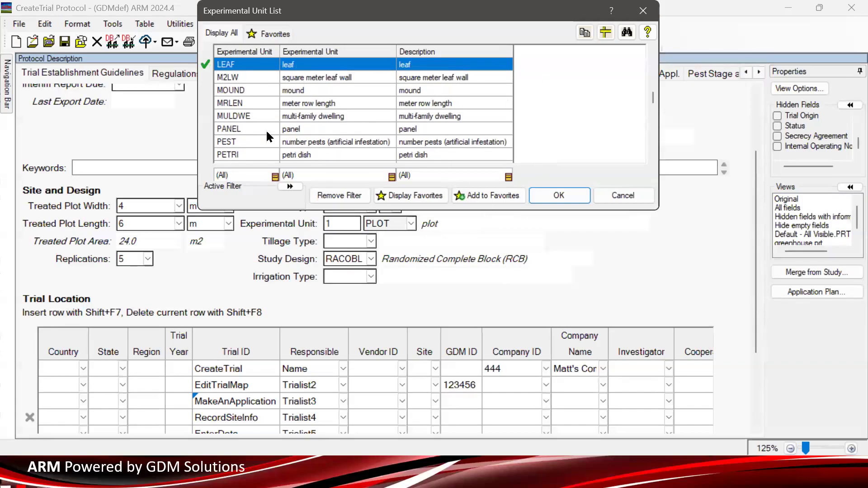
scroll(265, 127, up, 1)
scroll(264, 129, down, 7)
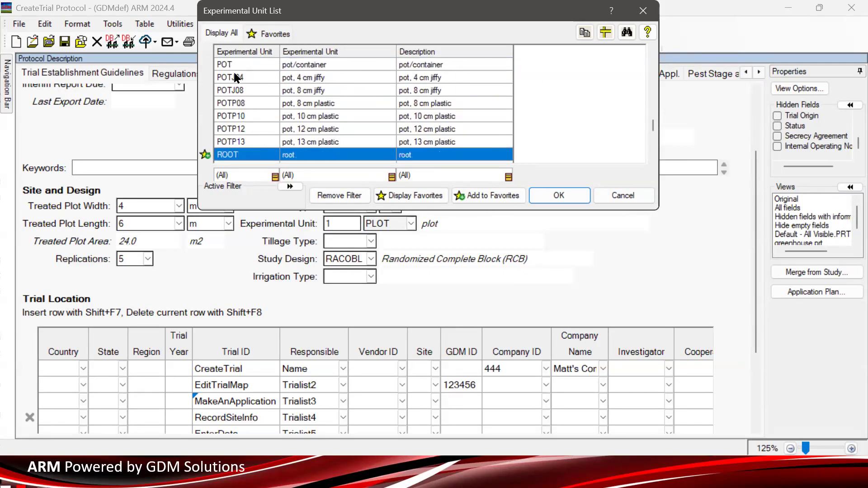
click(236, 78)
scroll(289, 115, down, 9)
scroll(257, 114, down, 11)
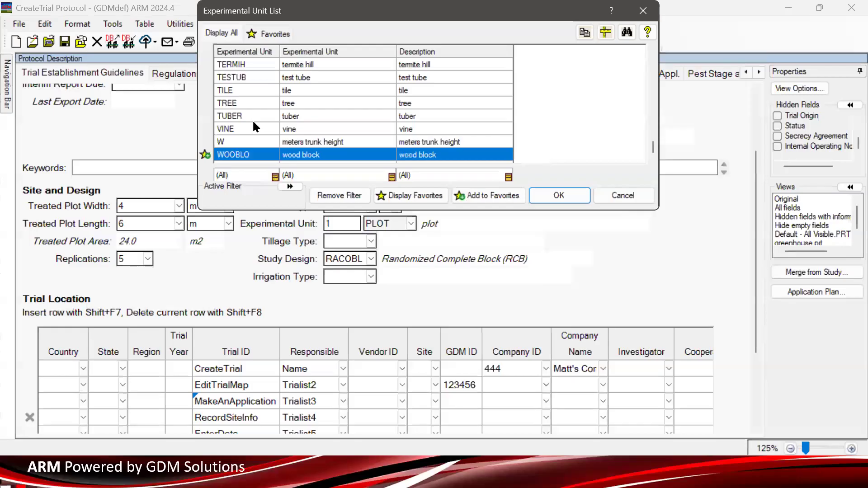
click(253, 129)
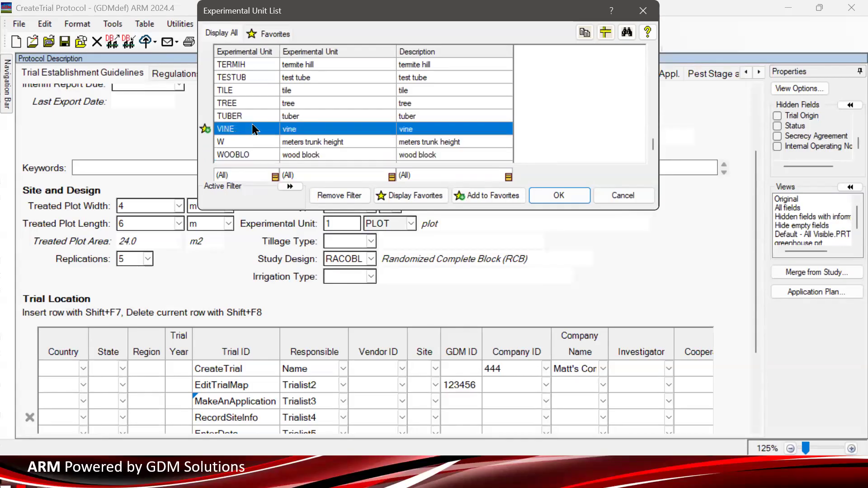
click(252, 103)
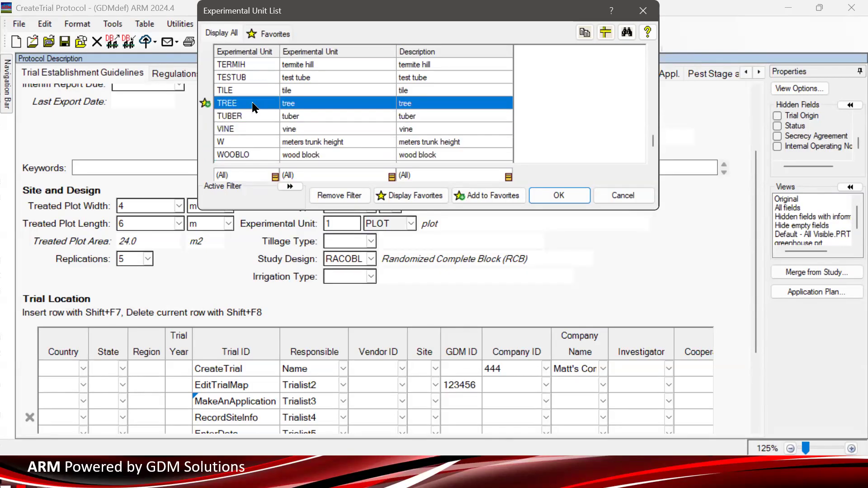
click(559, 195)
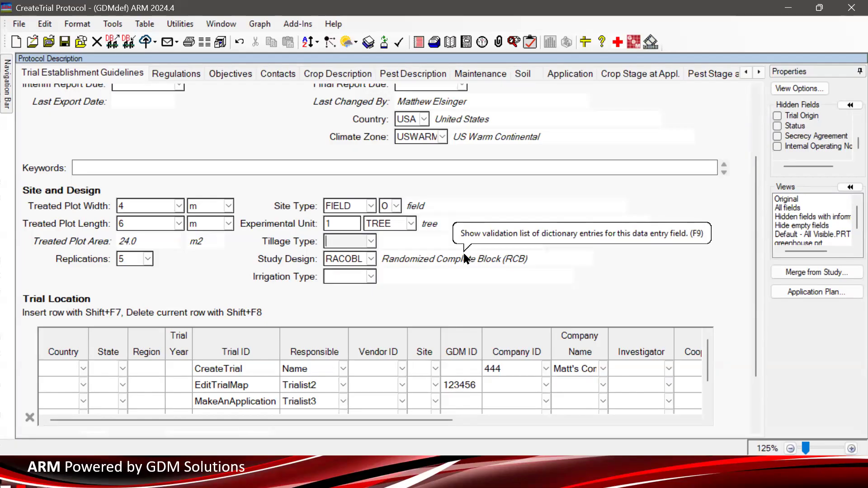
- Set the number of experimental units to 4
key(shift+Tab)
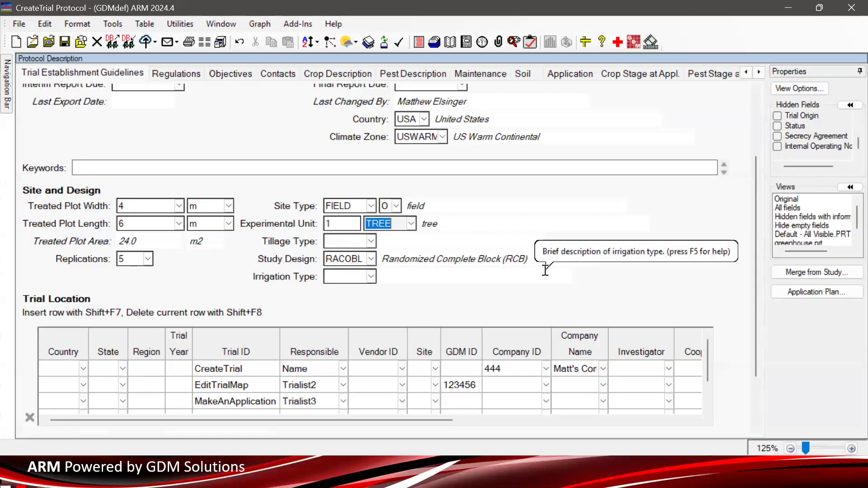
key(shift+Tab)
text(4)
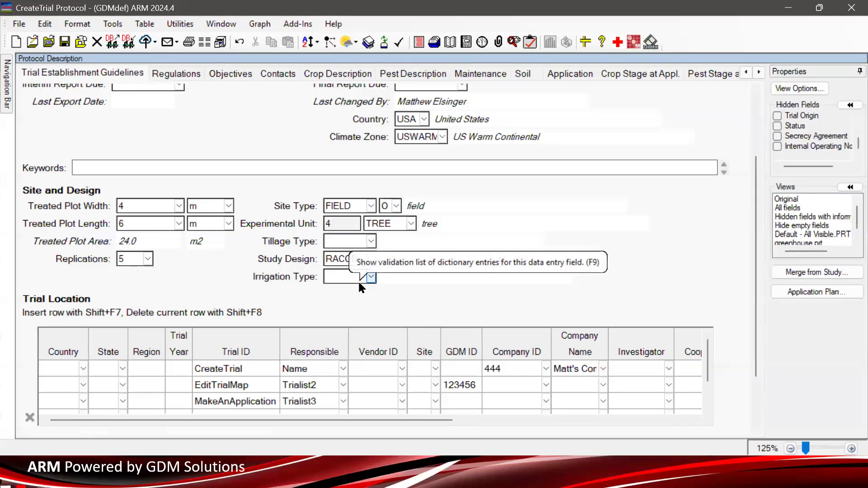
key(Tab)
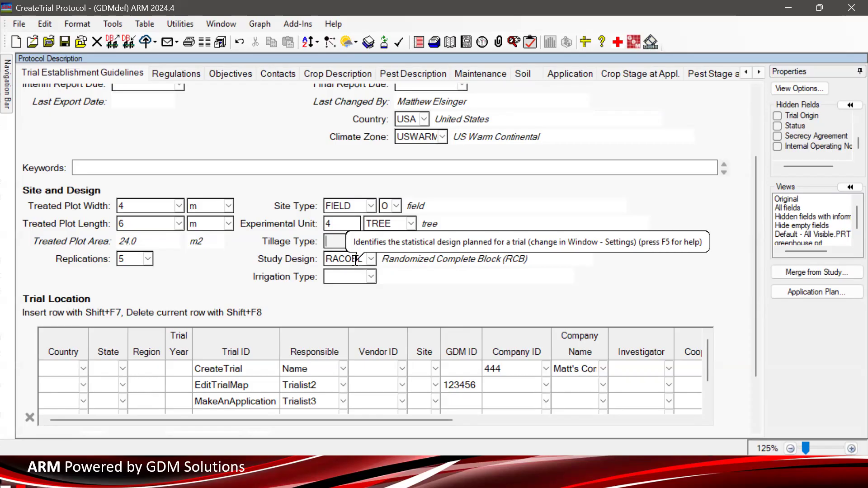
click(396, 224)
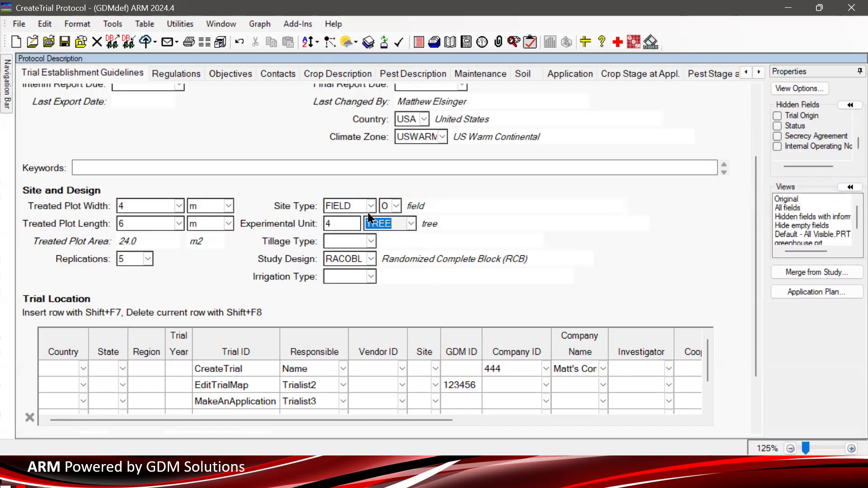
- Open the Assessment Data section from the navigation bar to view its columns
click(7, 98)
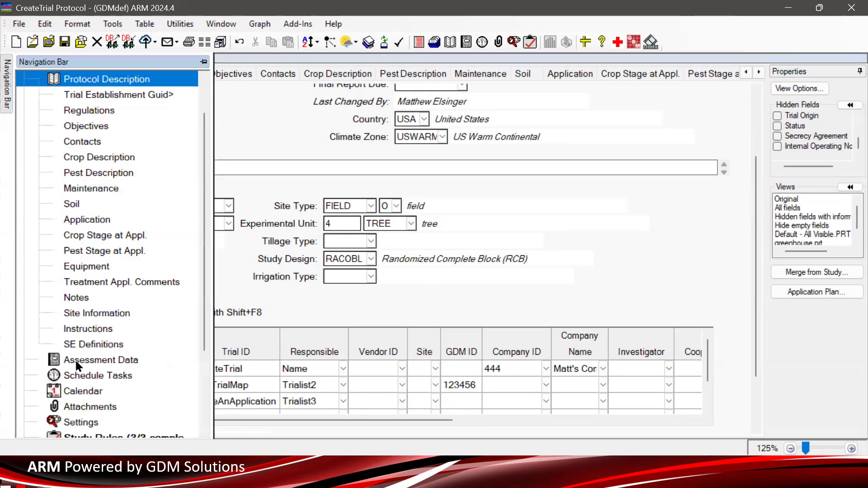
click(184, 359)
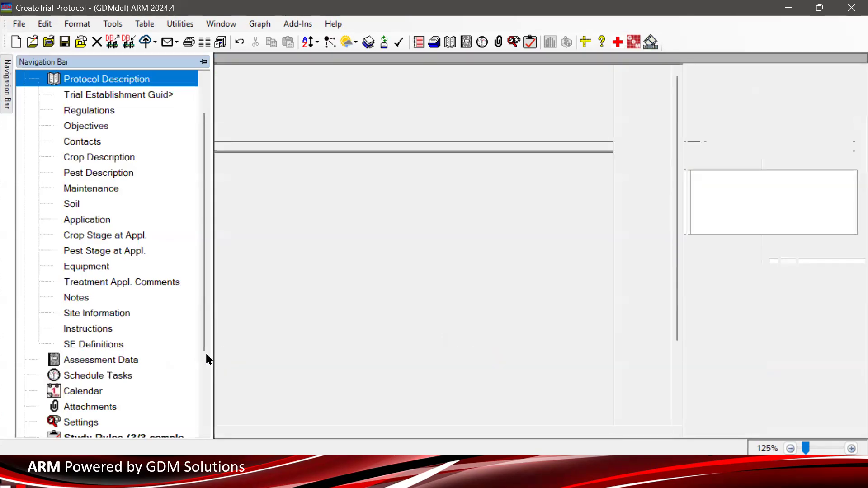
scroll(124, 383, down, 5)
scroll(121, 384, up, 5)
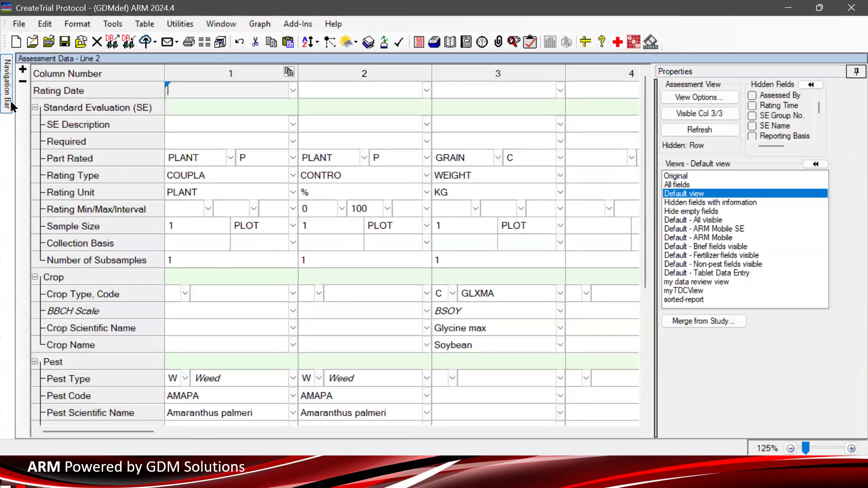
mouse_move(11, 106)
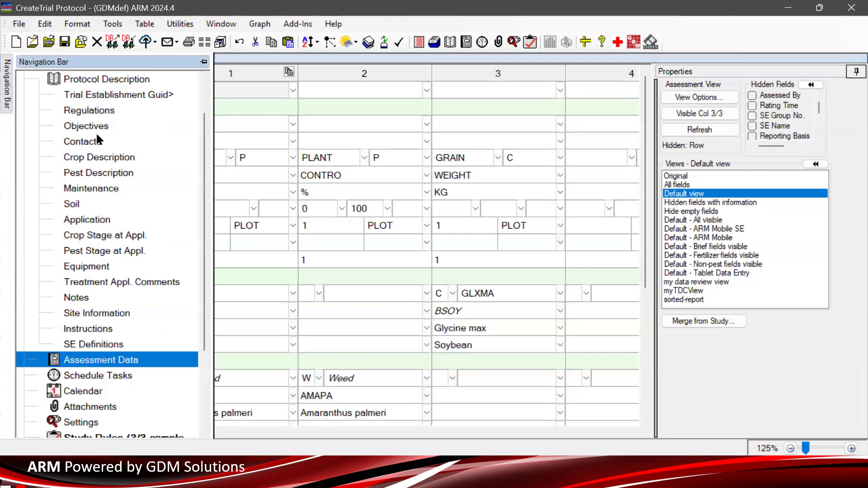
- Go to the Regulations tab and browse the guideline list for the guideline row without choosing one
click(100, 97)
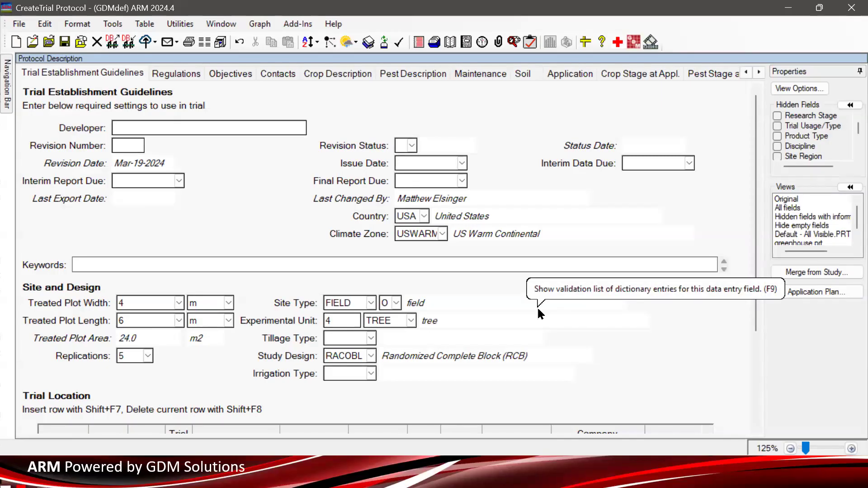
click(187, 75)
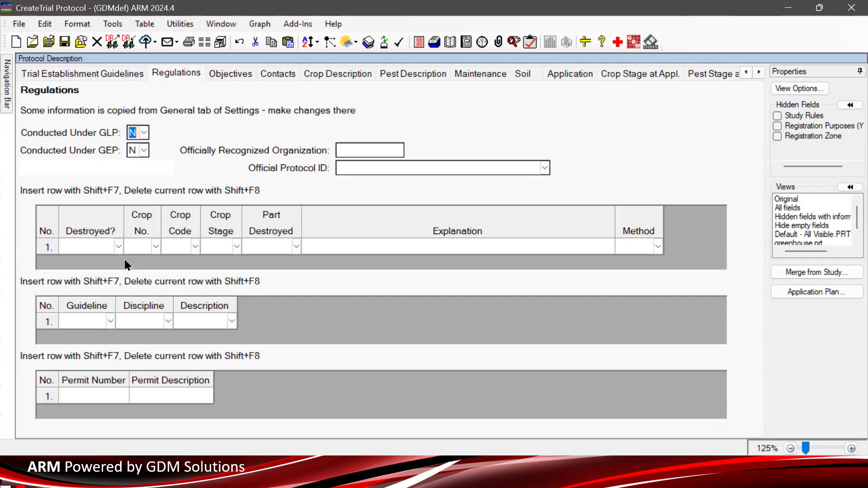
click(91, 321)
click(110, 322)
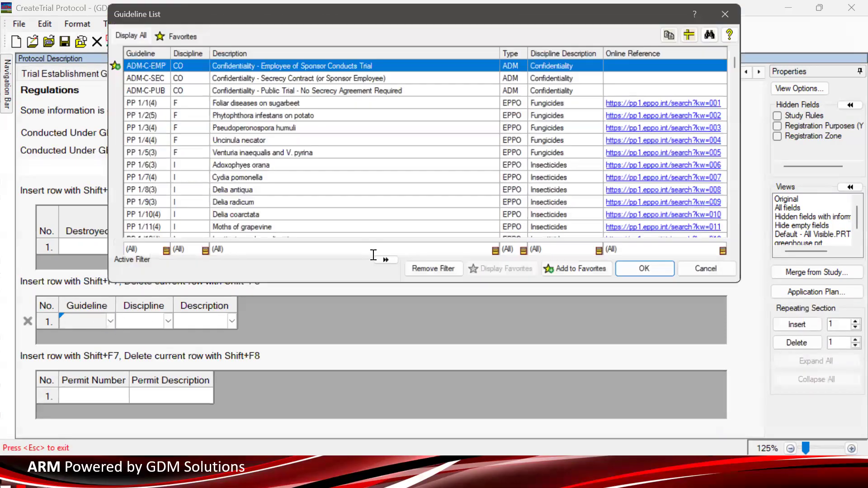
click(722, 277)
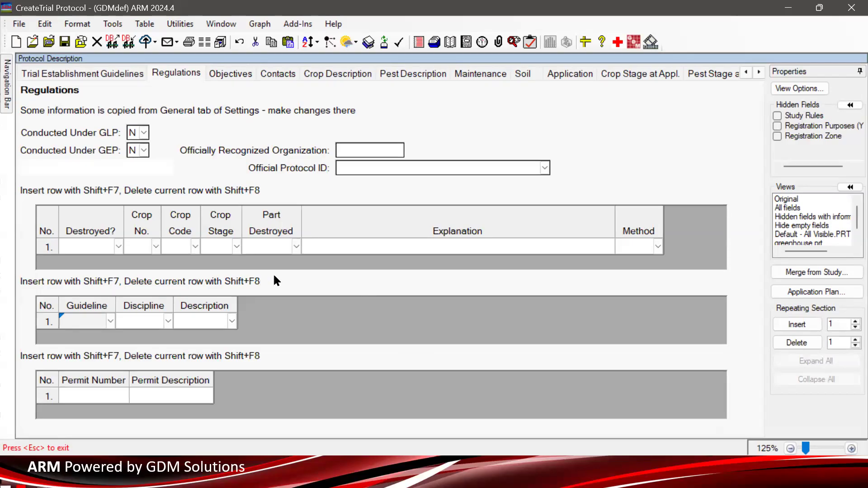
- Open the Objectives tab and make the phrase 'we cover the basics of trials' bold
click(233, 74)
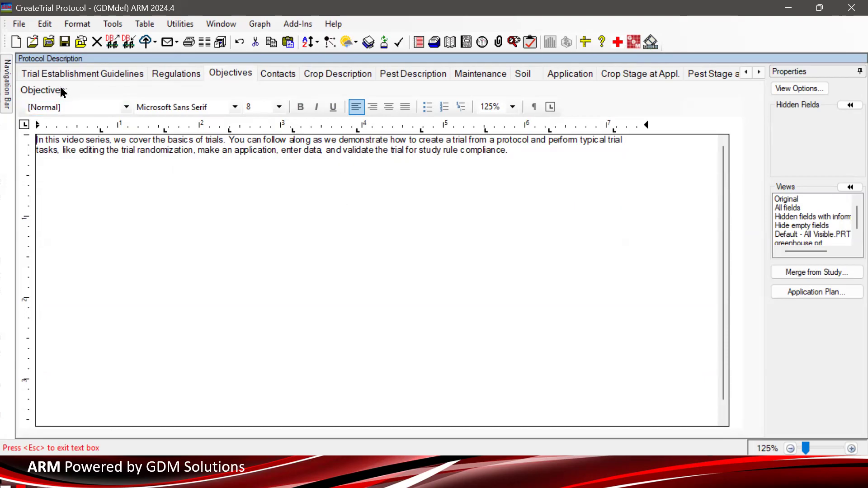
drag(52, 138, 414, 176)
click(414, 176)
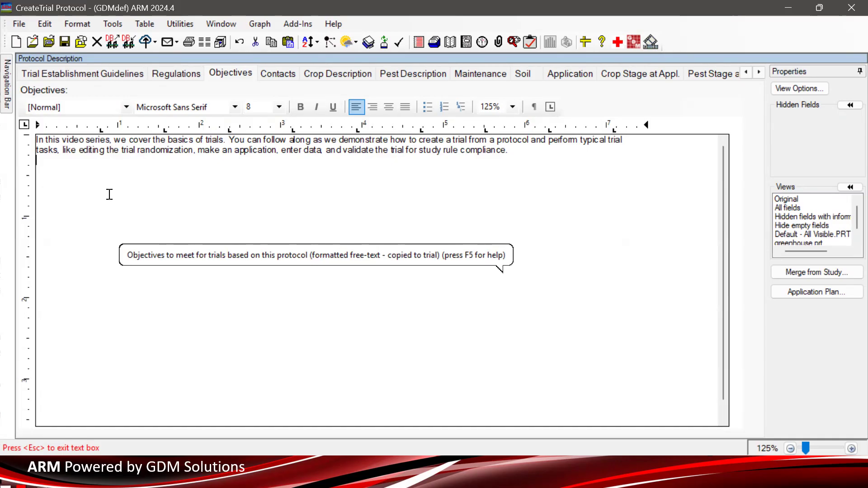
drag(111, 134, 222, 138)
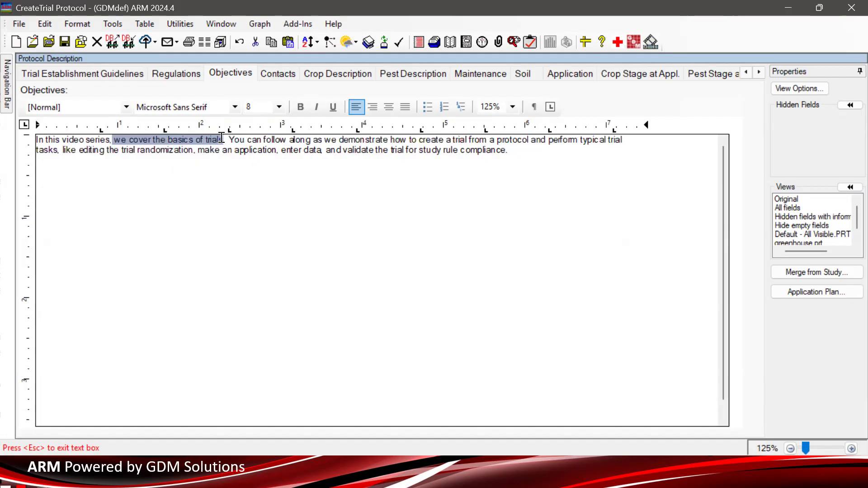
click(300, 106)
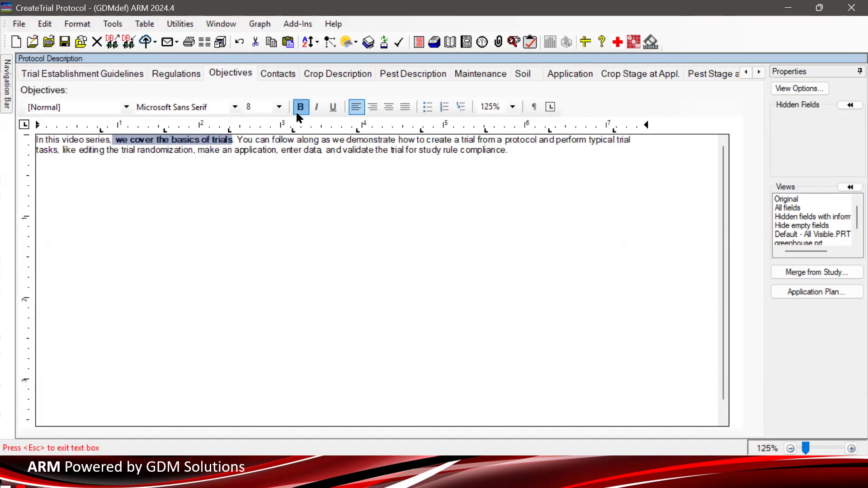
click(187, 166)
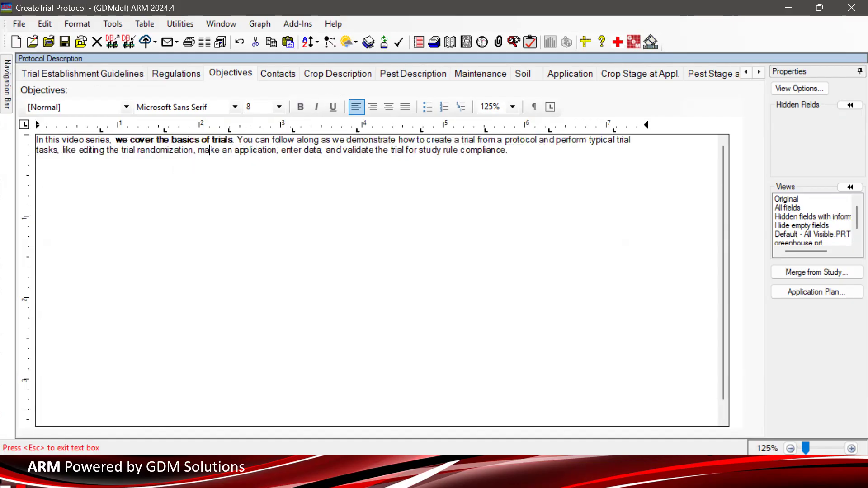
- Enlarge the font size of 'enter data, and validate the trial for study rule compliance.'
drag(279, 149, 508, 151)
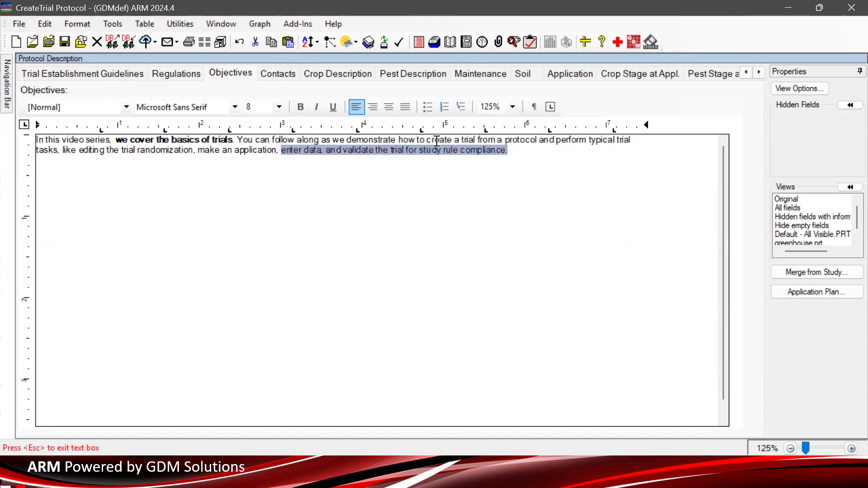
click(279, 107)
click(267, 161)
click(286, 236)
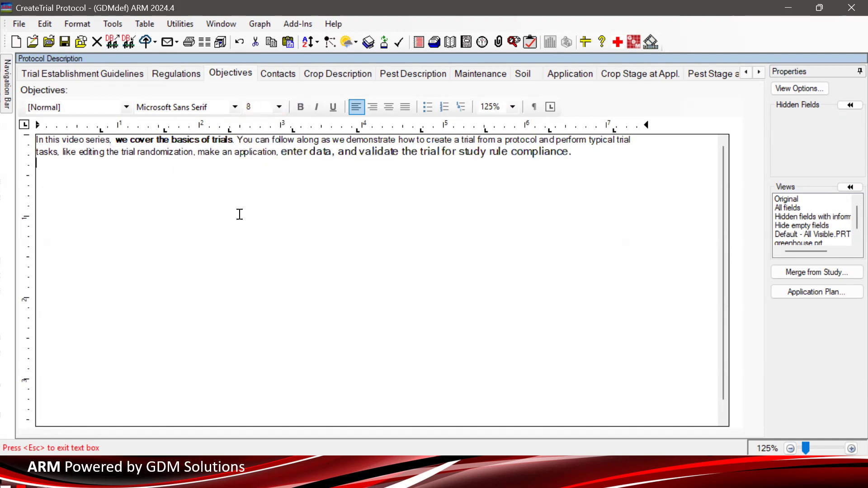
double_click(71, 151)
click(140, 186)
key(ctrl+a)
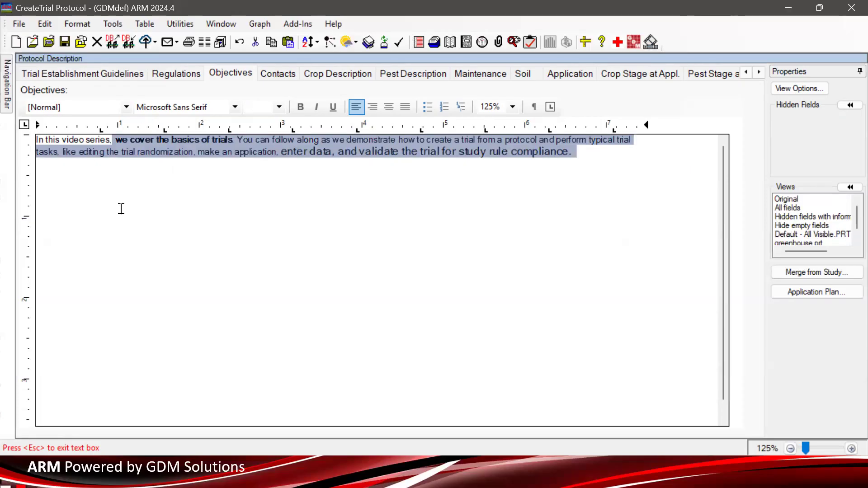
click(121, 209)
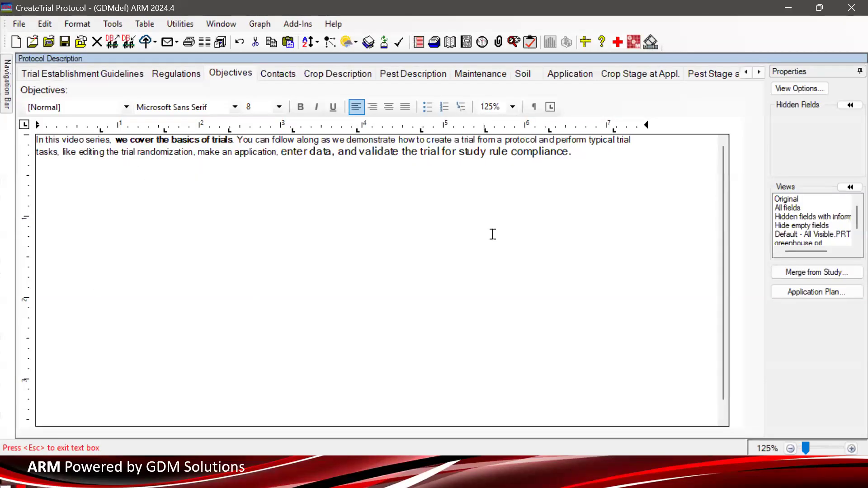
- Open the Attachments section from the navigation bar
mouse_move(7, 96)
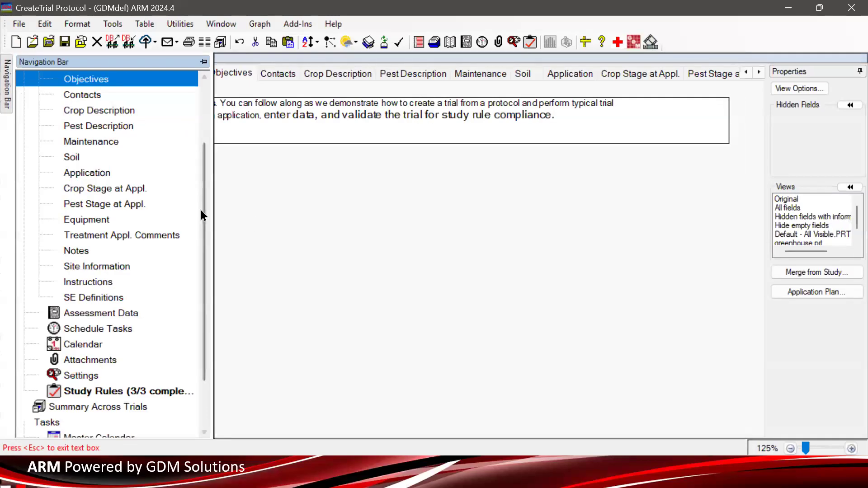
scroll(203, 212, up, 2)
scroll(203, 213, down, 2)
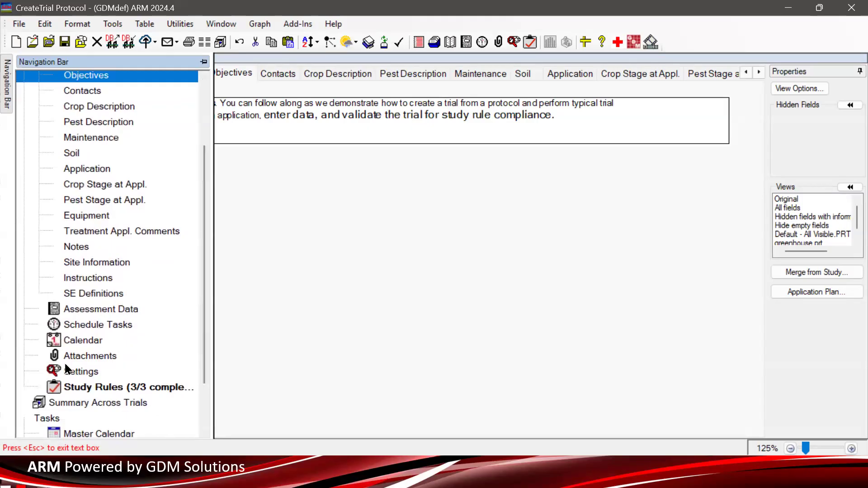
click(87, 356)
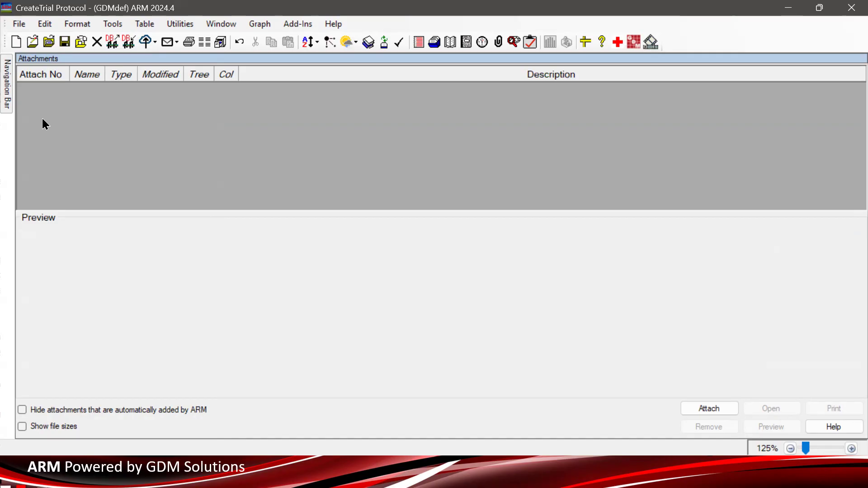
- Return to the protocol description and open the Contacts tab
mouse_move(5, 100)
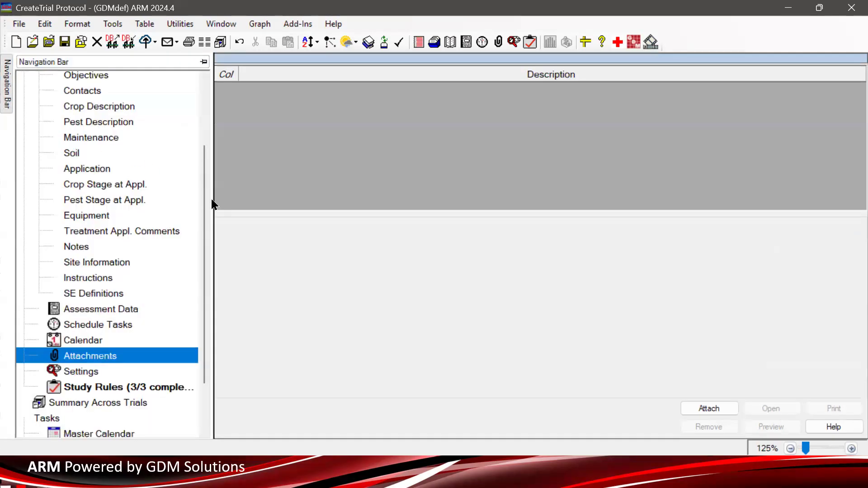
scroll(196, 170, up, 1)
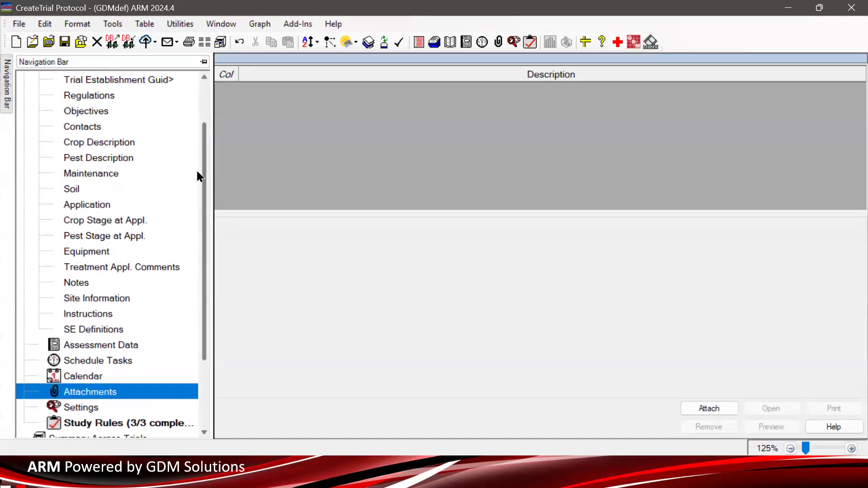
click(94, 116)
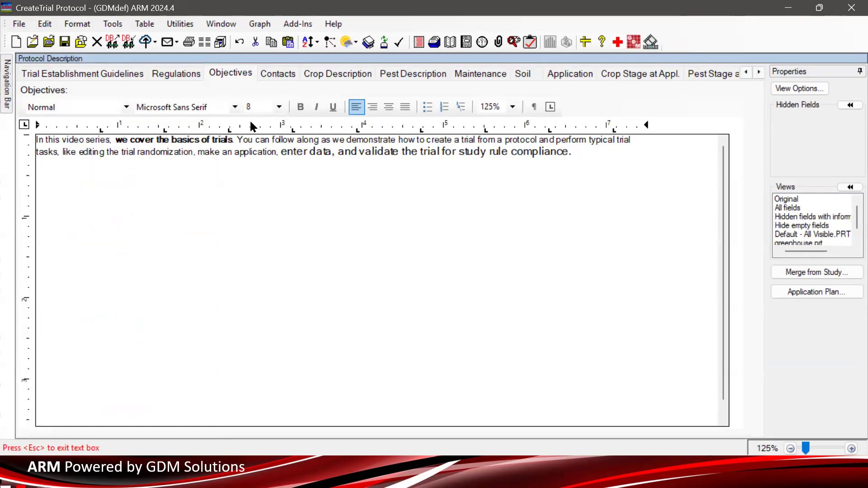
click(279, 73)
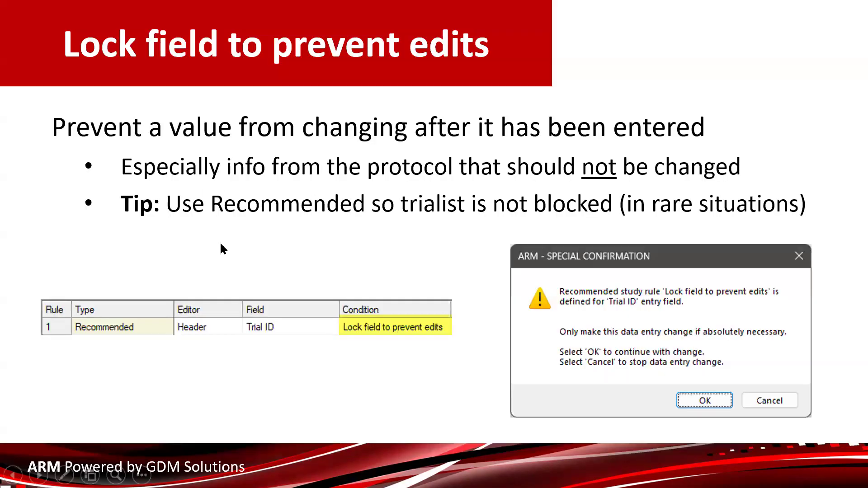
click(265, 286)
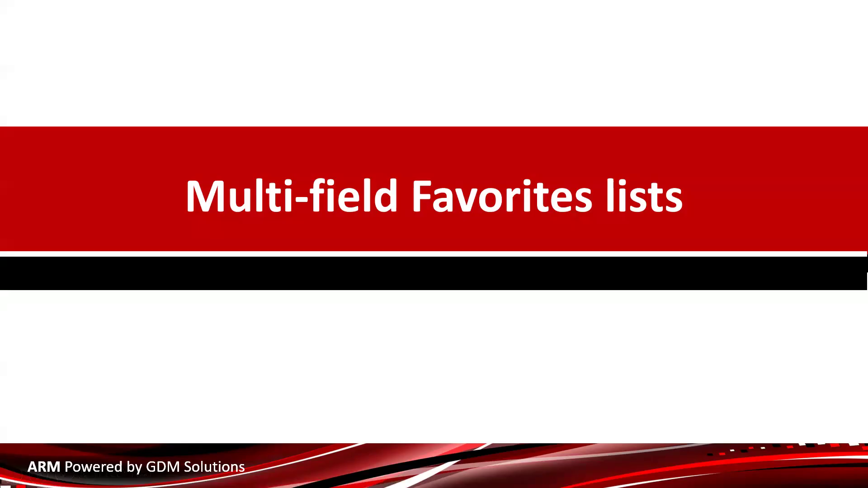
click(506, 216)
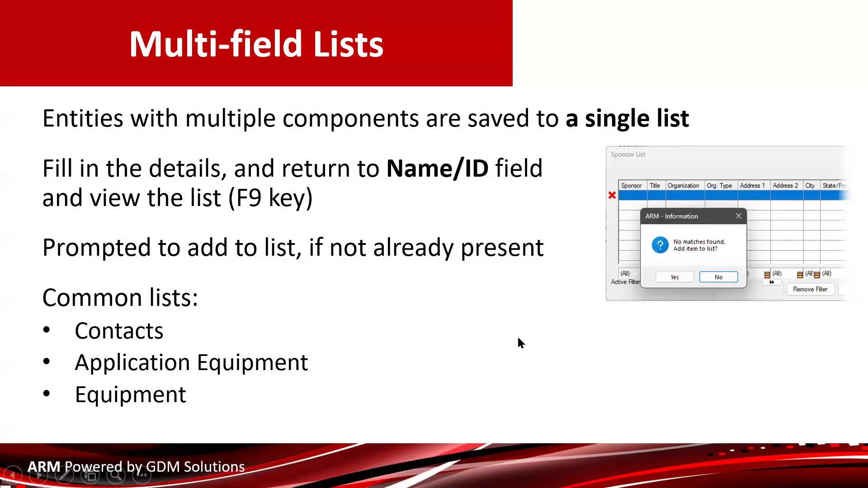
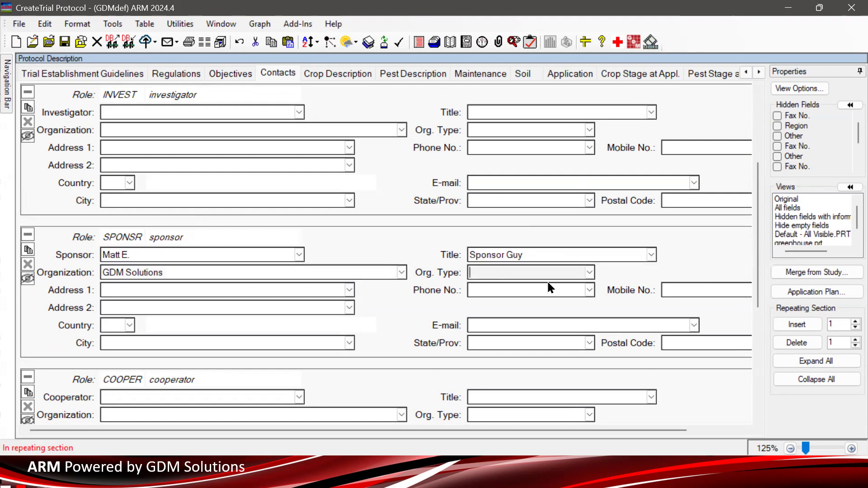
- Set the sponsor's organization type to Company and Address 1 to 123 Street
click(590, 268)
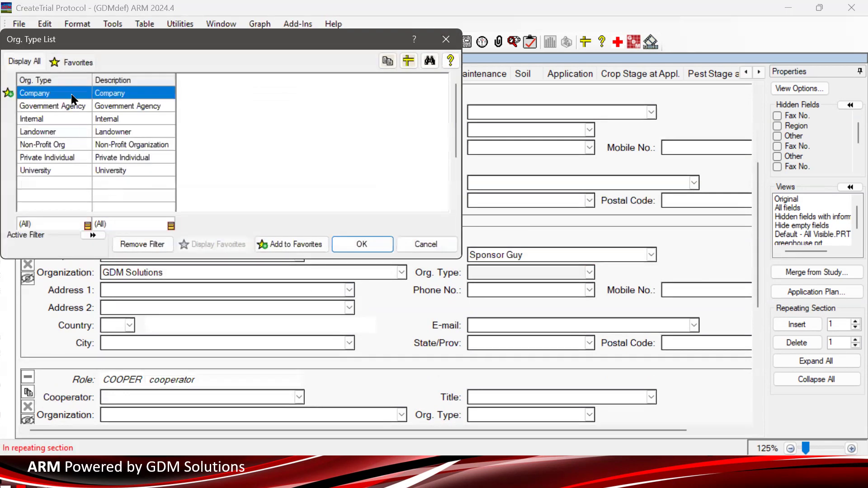
click(359, 244)
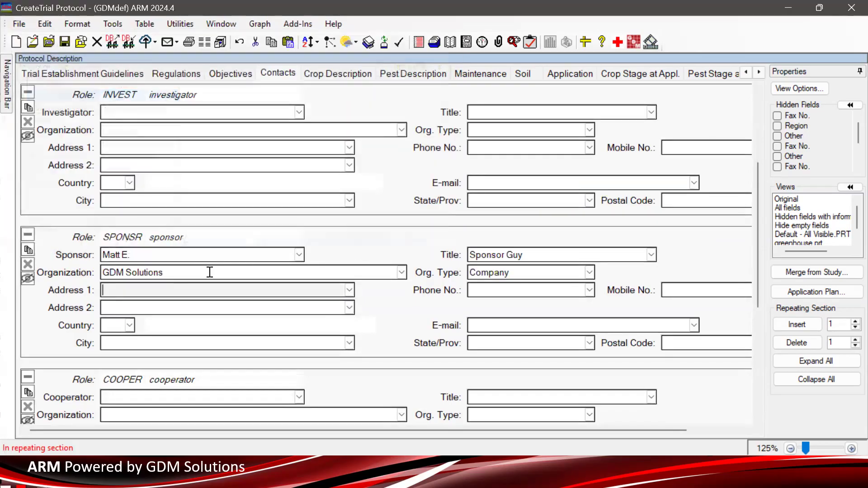
click(159, 290)
text(123 E)
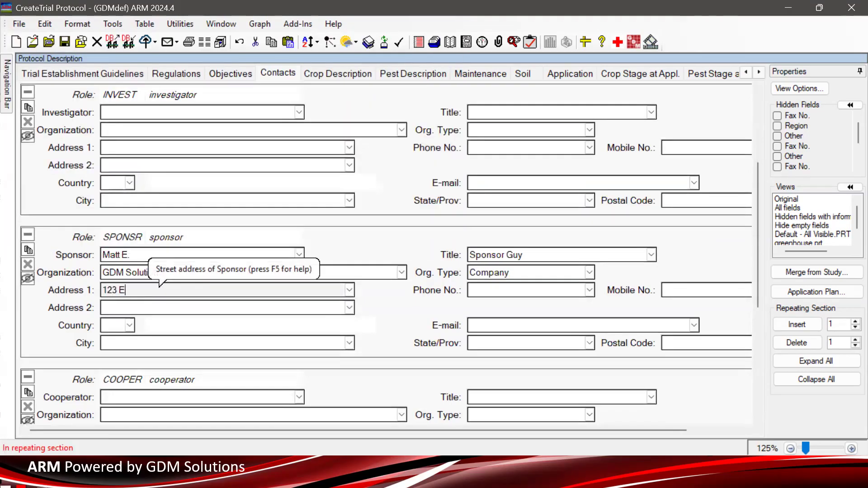
key(BackSpace)
text(Street)
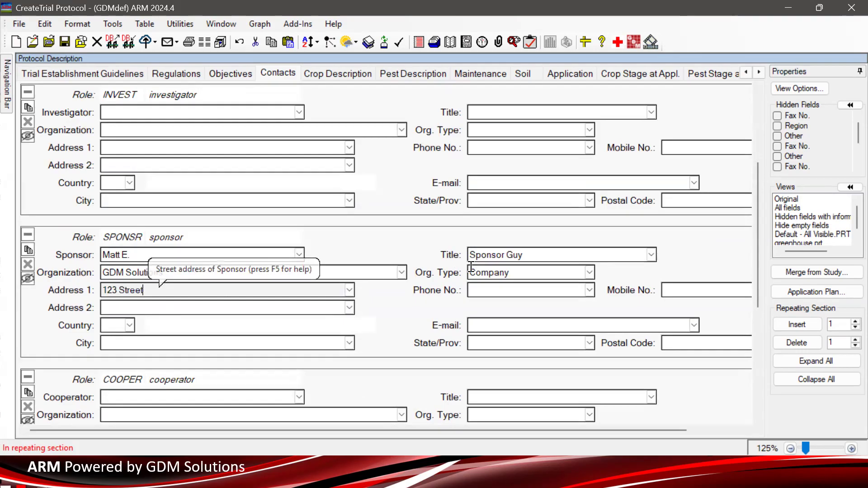
- Set the sponsor's country to USA and city to Brookings
click(125, 308)
click(113, 326)
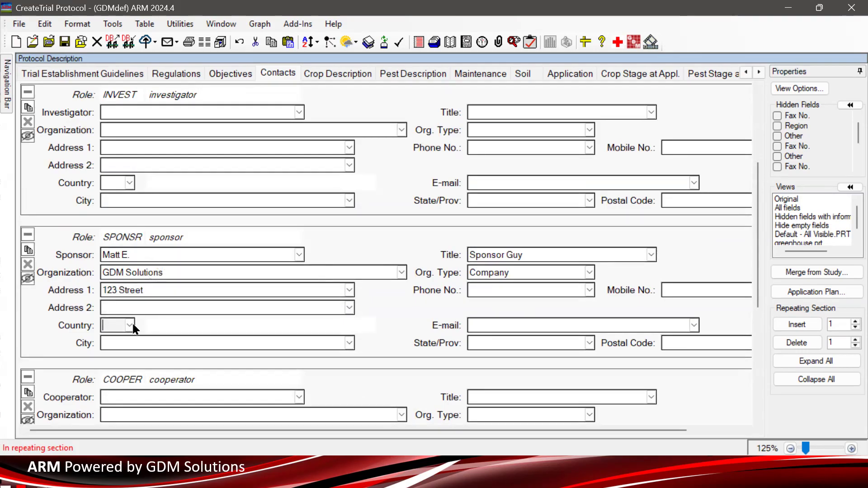
double_click(214, 182)
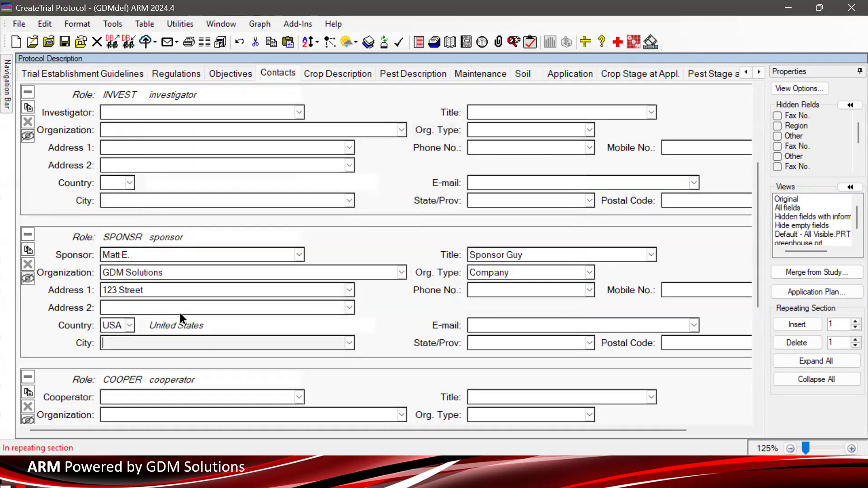
text(Brookings)
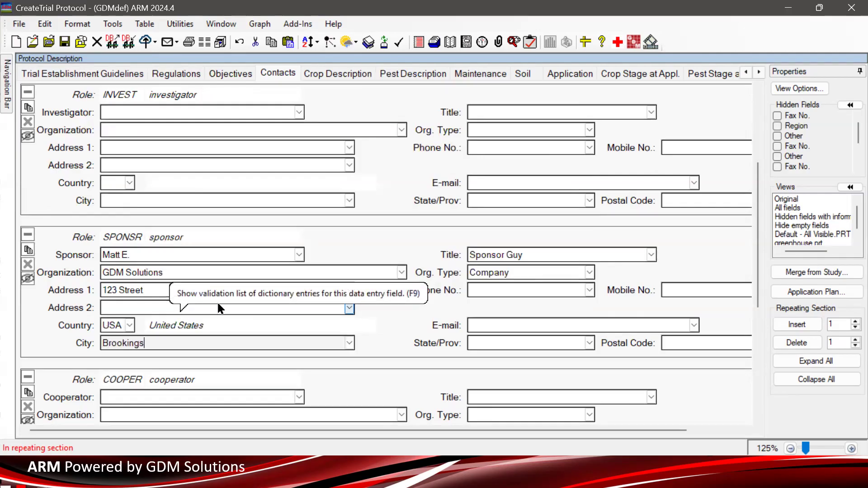
- Set the sponsor's state to SD and postal code to 57006
click(512, 343)
text(SD)
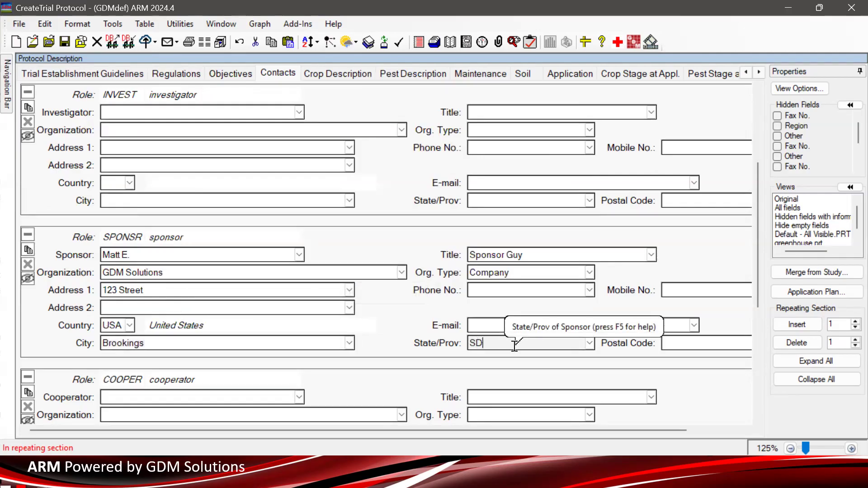
scroll(601, 335, down, 3)
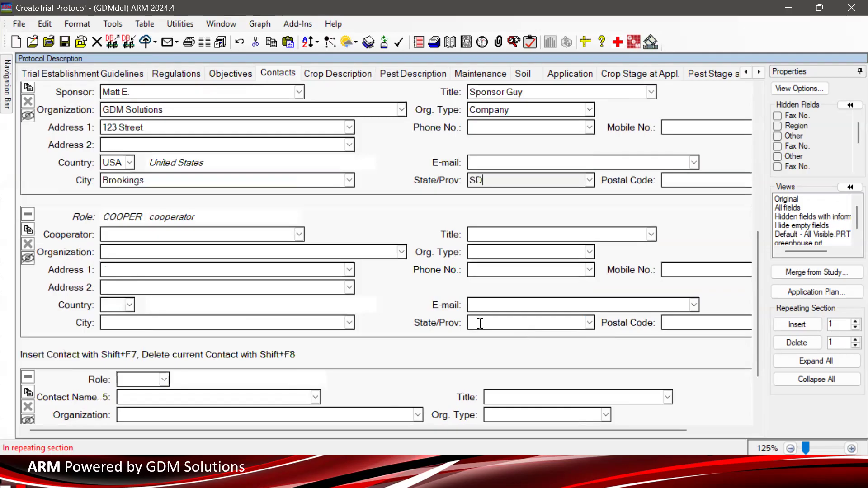
click(589, 180)
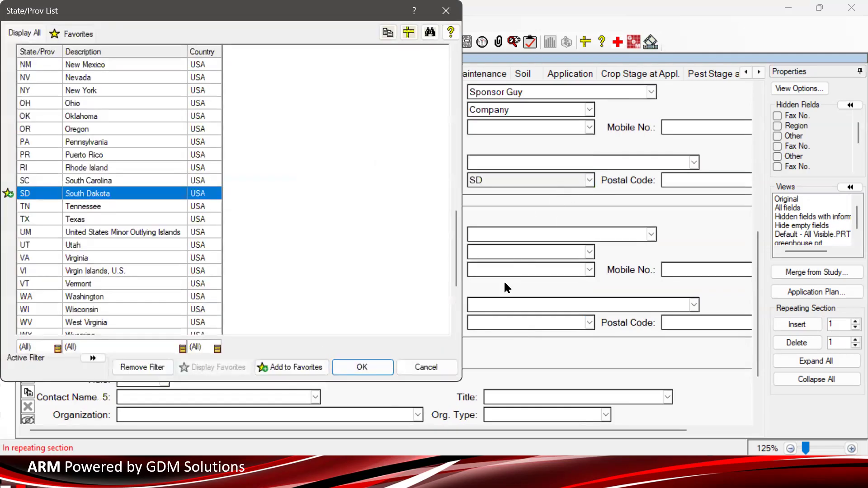
click(375, 363)
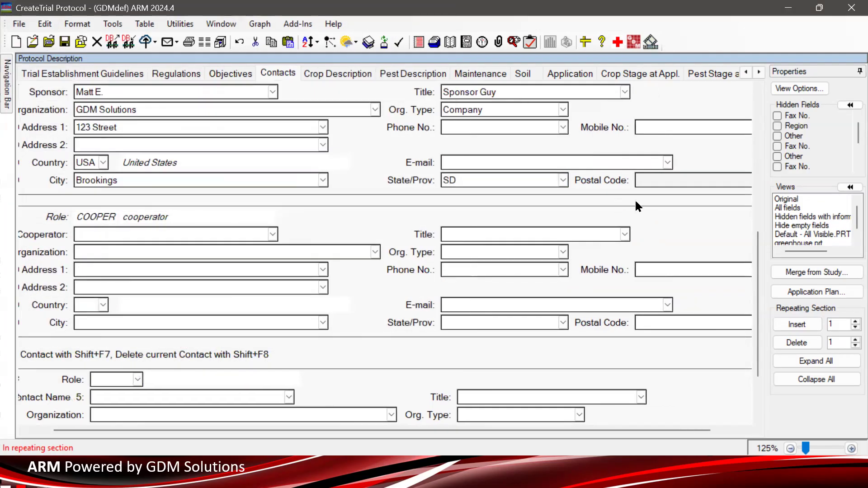
text(57006)
- Add the filled-in sponsor contact to the Sponsor list
click(92, 91)
double_click(93, 91)
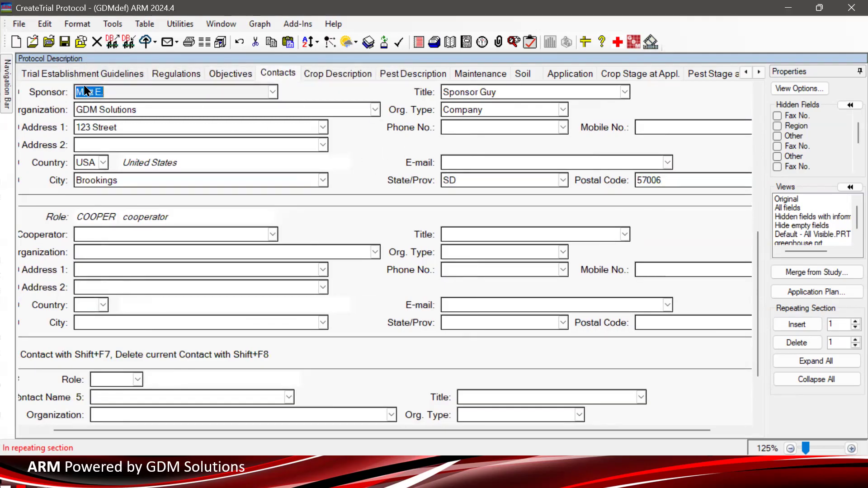
click(796, 324)
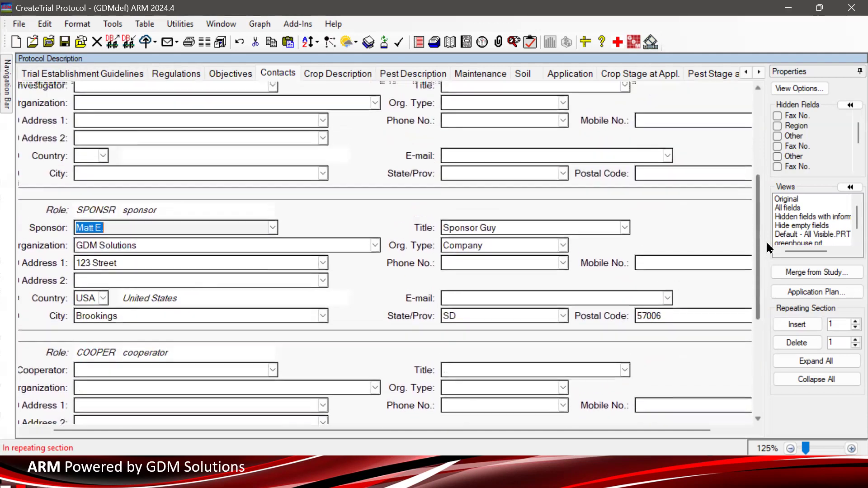
click(174, 219)
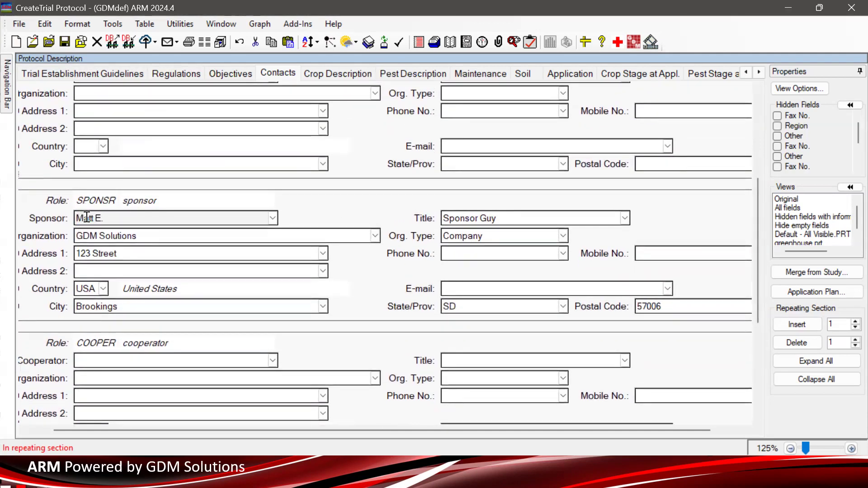
click(272, 219)
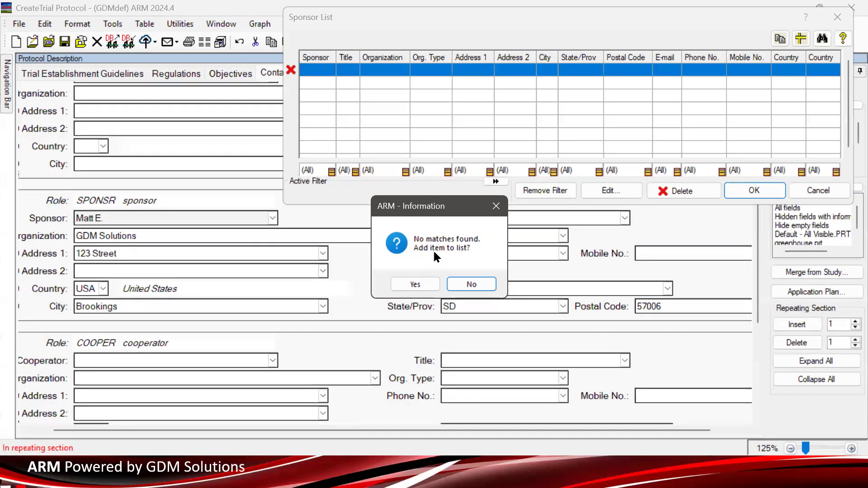
click(432, 282)
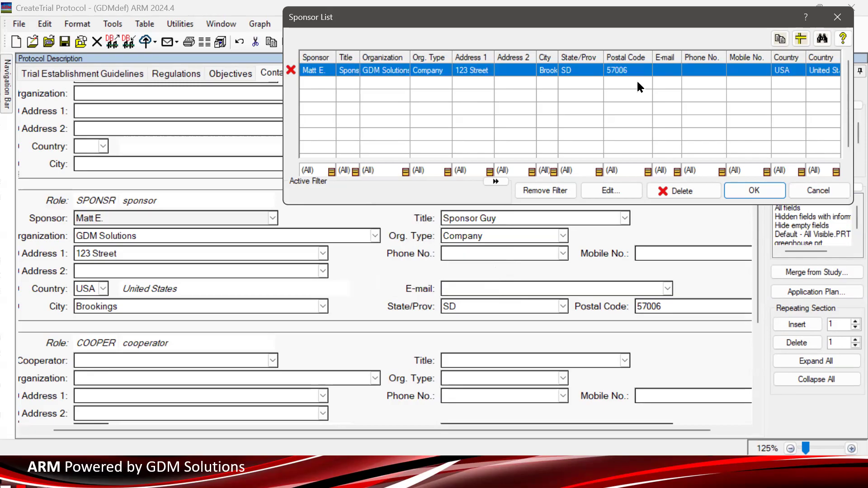
drag(610, 21, 557, 99)
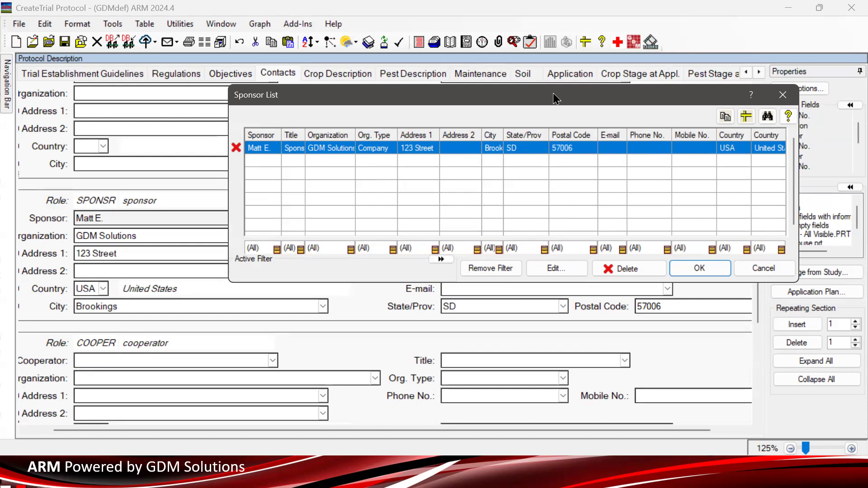
click(695, 277)
- Open the Cooperator list and close it without choosing an entry
click(154, 365)
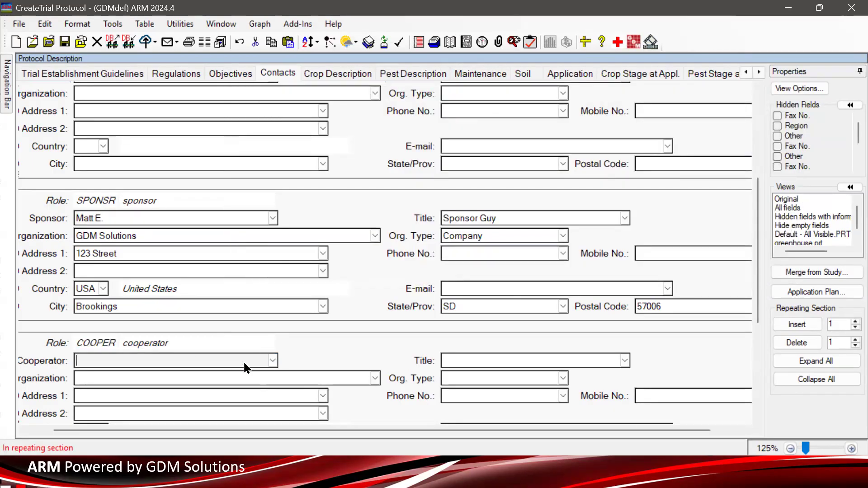
click(273, 361)
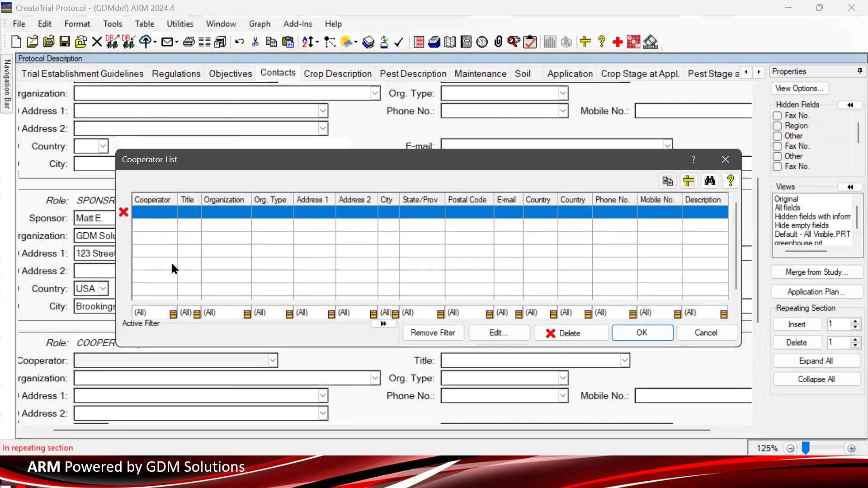
click(709, 333)
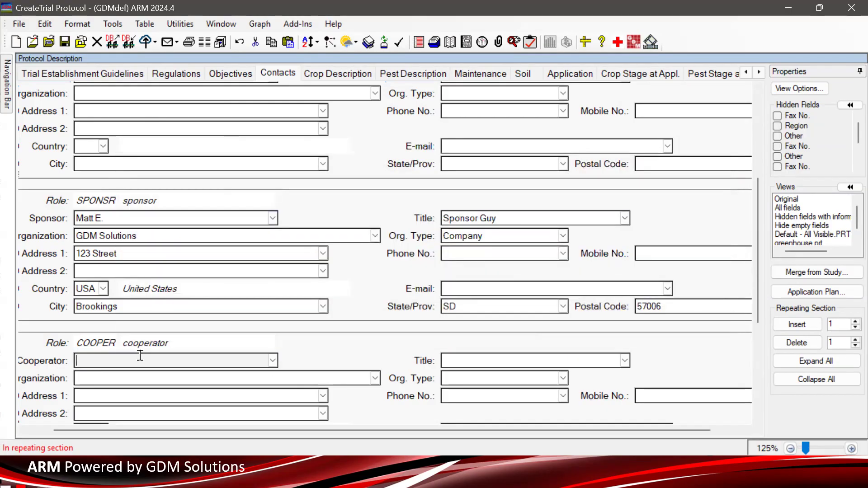
scroll(138, 357, up, 2)
scroll(163, 163, up, 2)
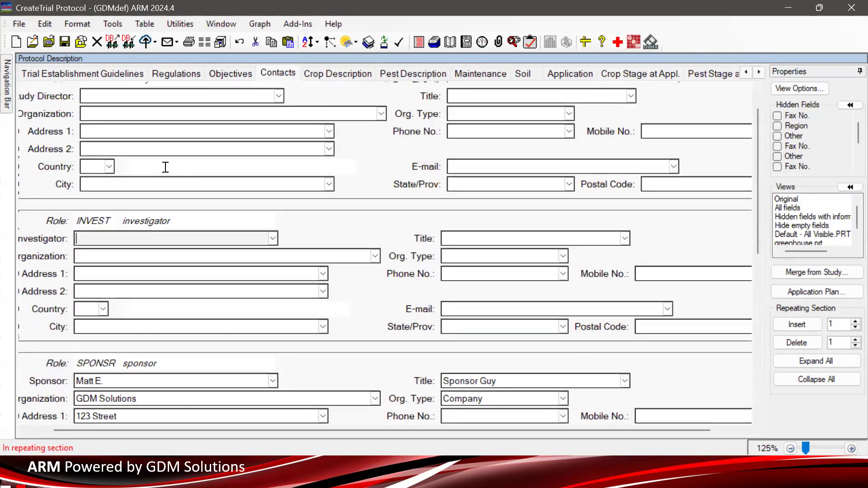
scroll(166, 167, up, 1)
click(161, 134)
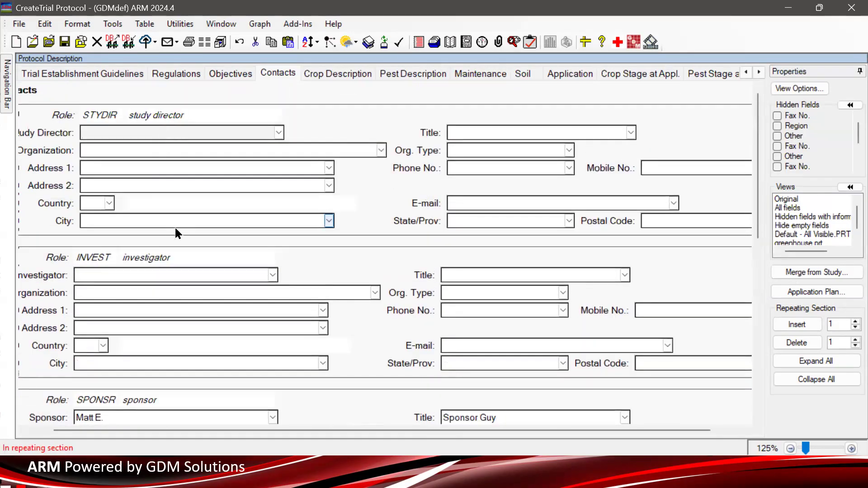
scroll(176, 229, down, 3)
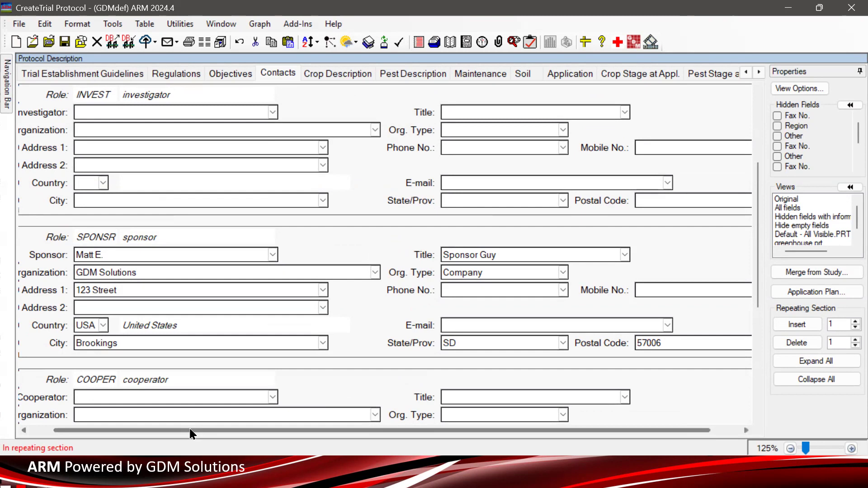
drag(190, 430, 124, 431)
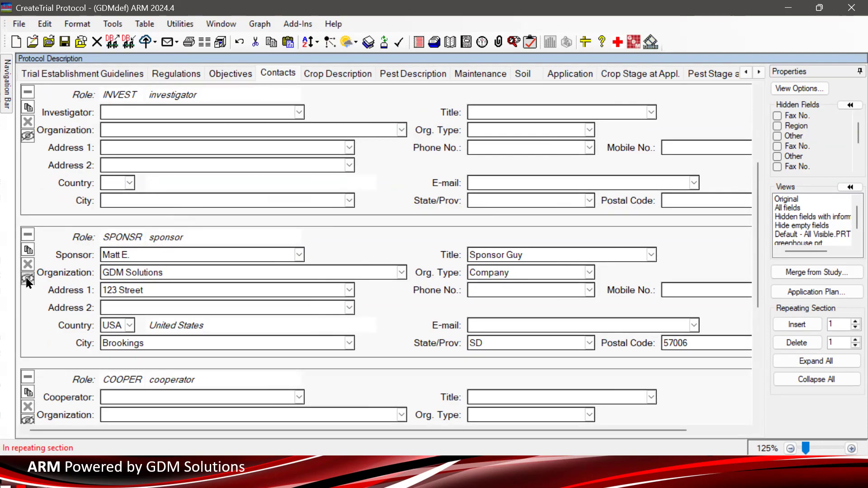
- Hide all sponsor contact fields for users not in my company
click(33, 235)
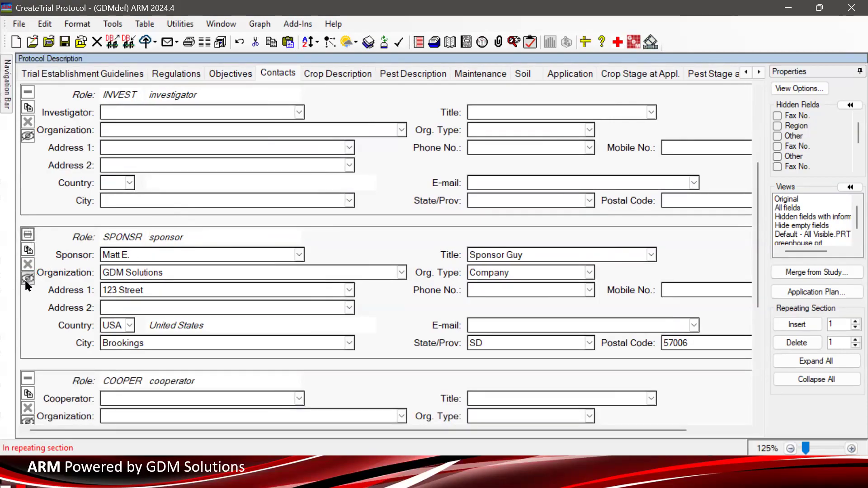
scroll(25, 279, down, 3)
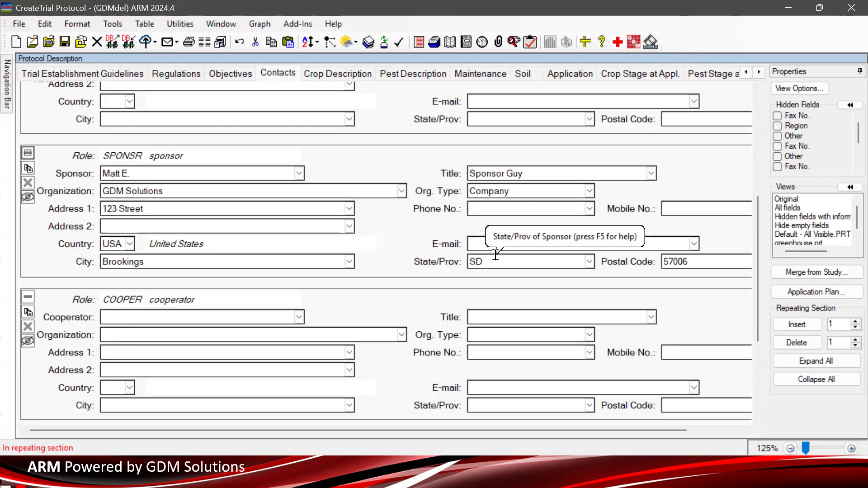
click(28, 199)
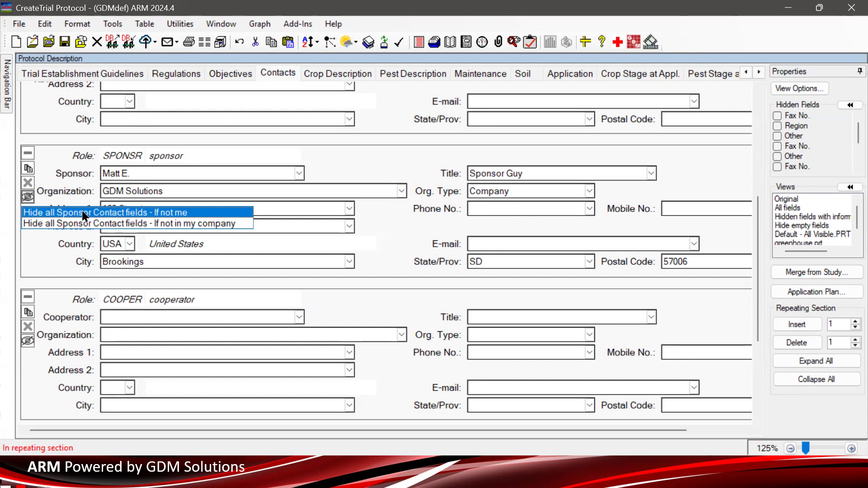
click(174, 226)
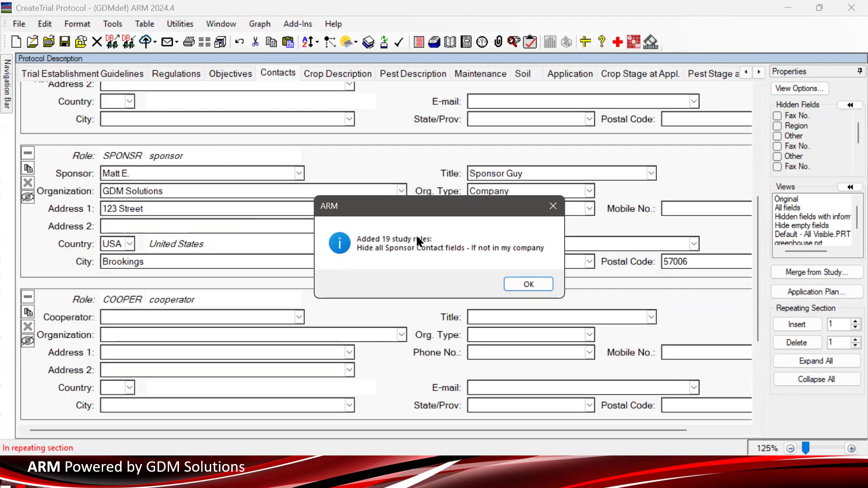
click(545, 284)
click(170, 188)
click(152, 210)
click(143, 228)
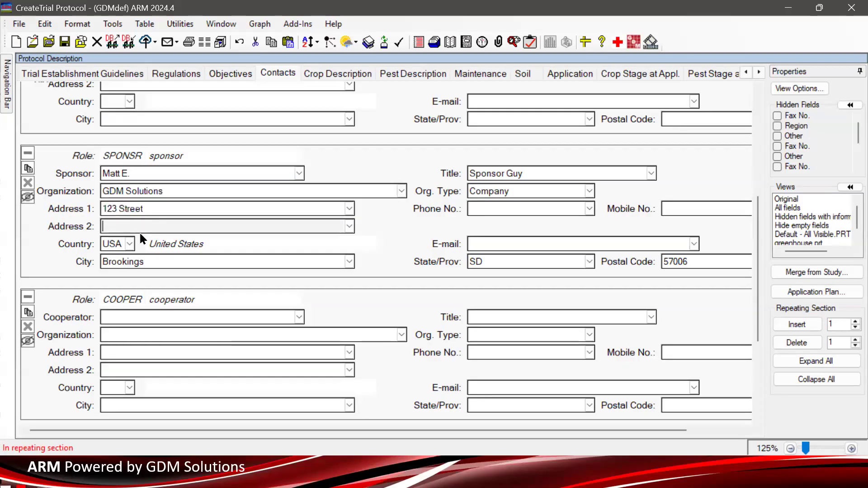
click(112, 246)
click(116, 261)
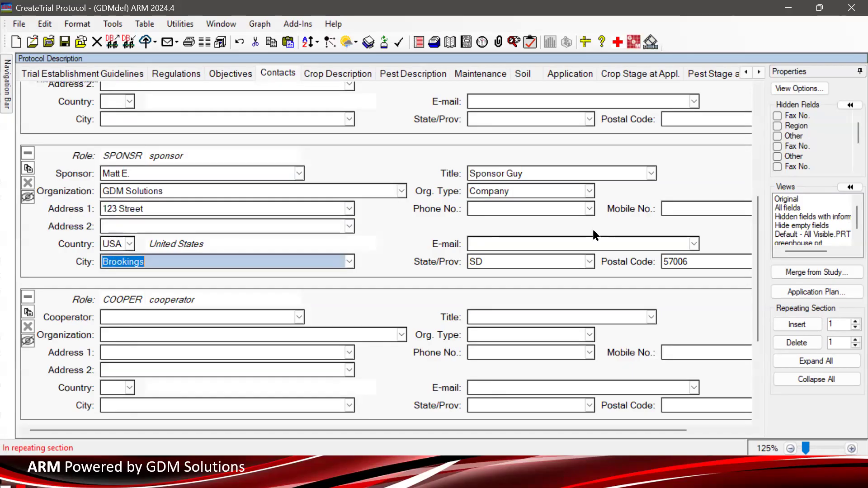
click(550, 261)
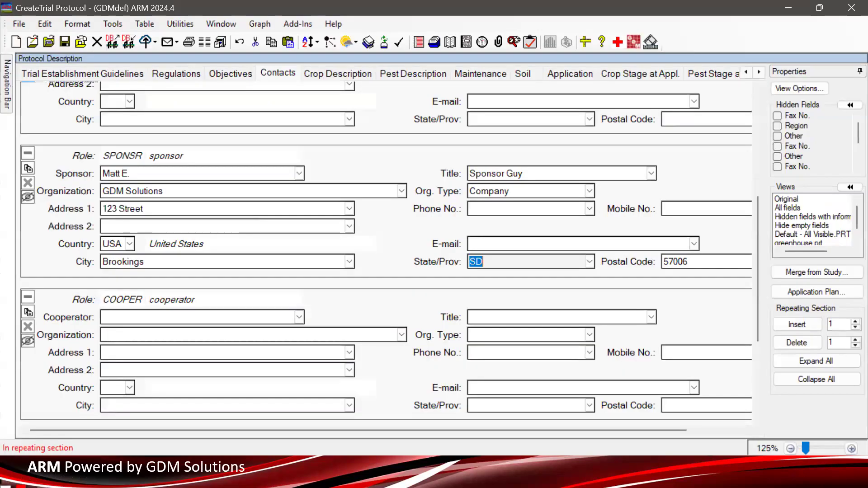
- Open Study Rules from the navigation bar and review the sponsor hidden-field rules
click(10, 102)
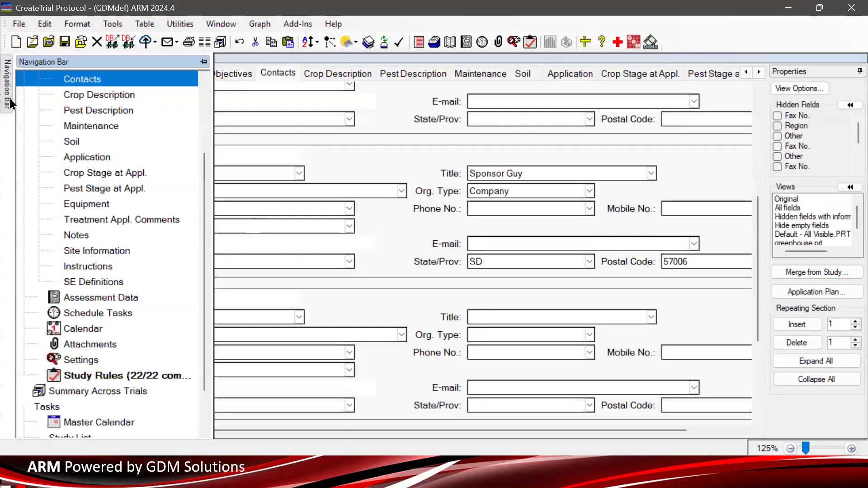
scroll(76, 245, down, 2)
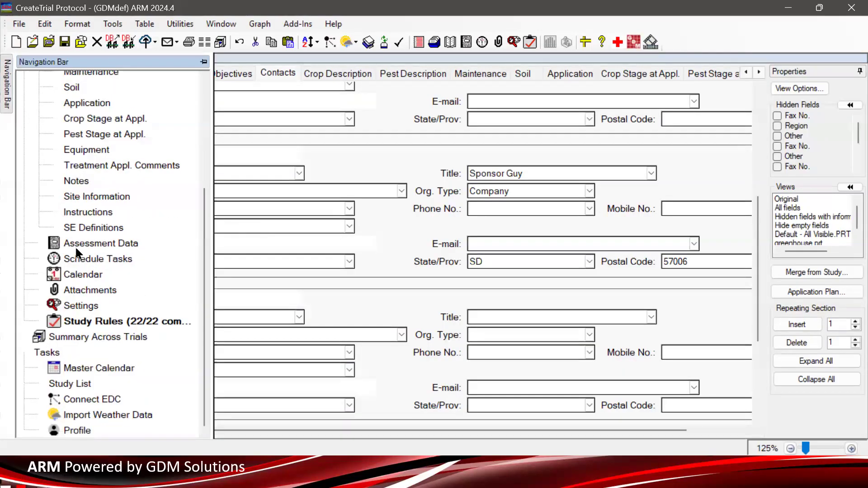
click(67, 321)
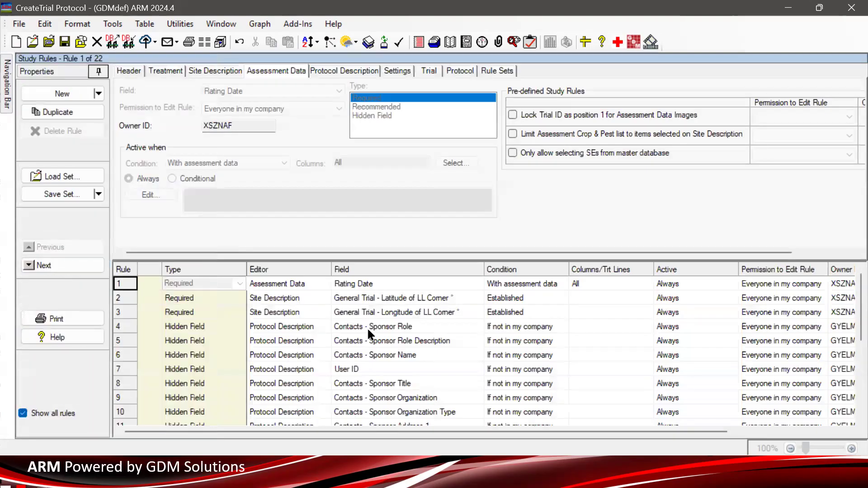
scroll(396, 326, down, 1)
scroll(395, 325, down, 3)
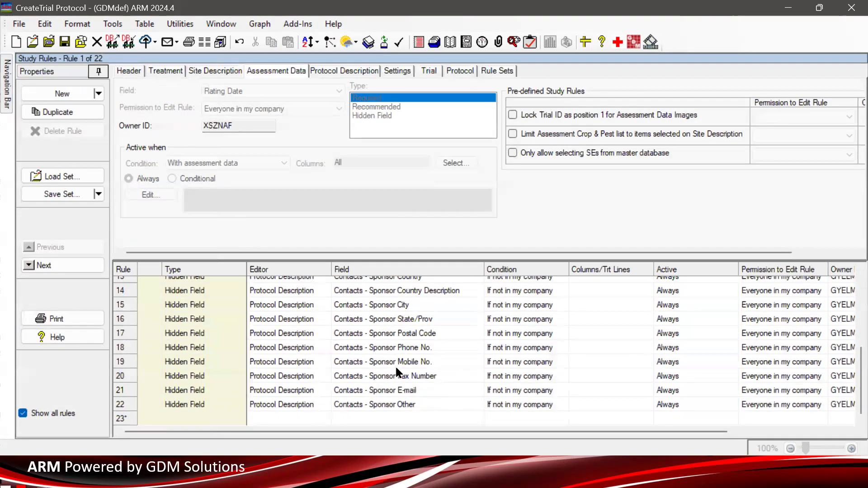
- Open the Contacts section of the Protocol Description from the navigation bar
scroll(400, 379, up, 4)
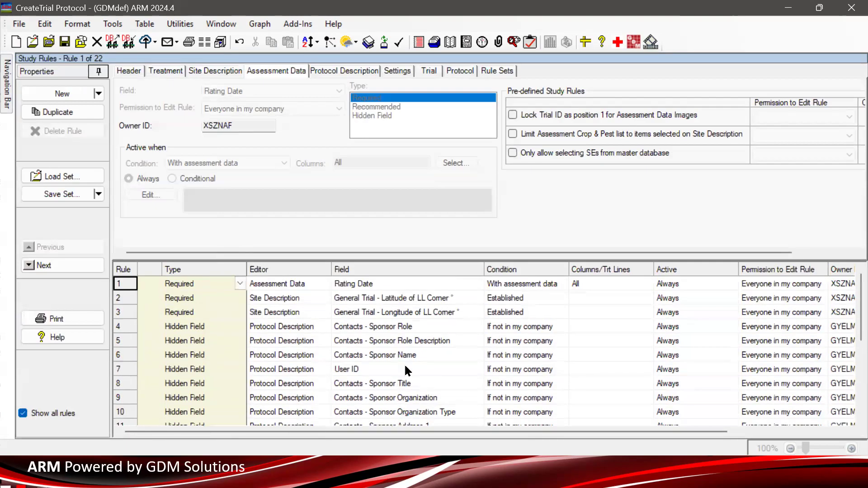
mouse_move(10, 92)
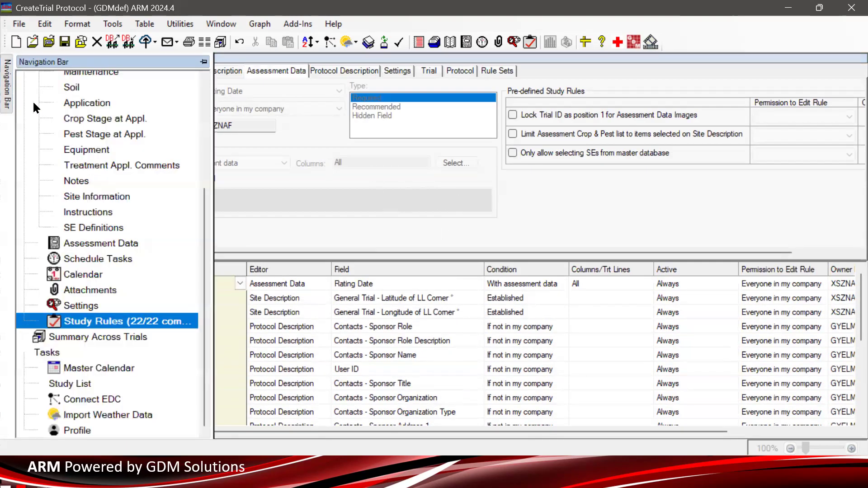
scroll(206, 242, up, 3)
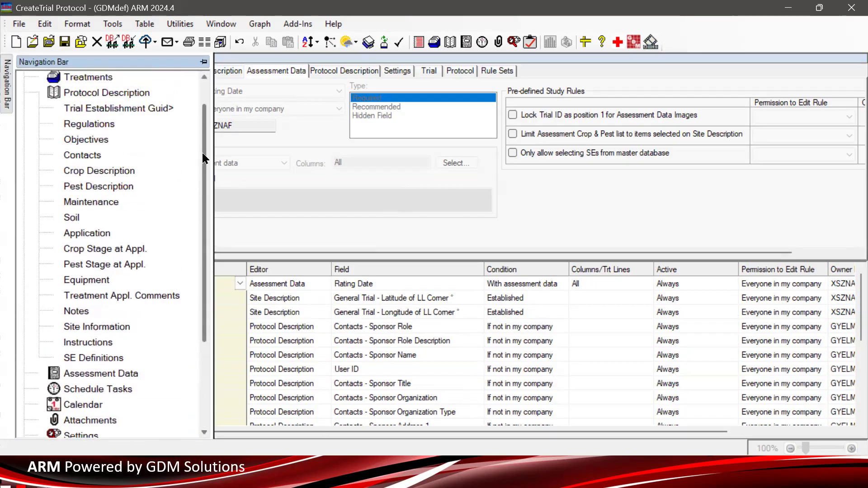
click(69, 153)
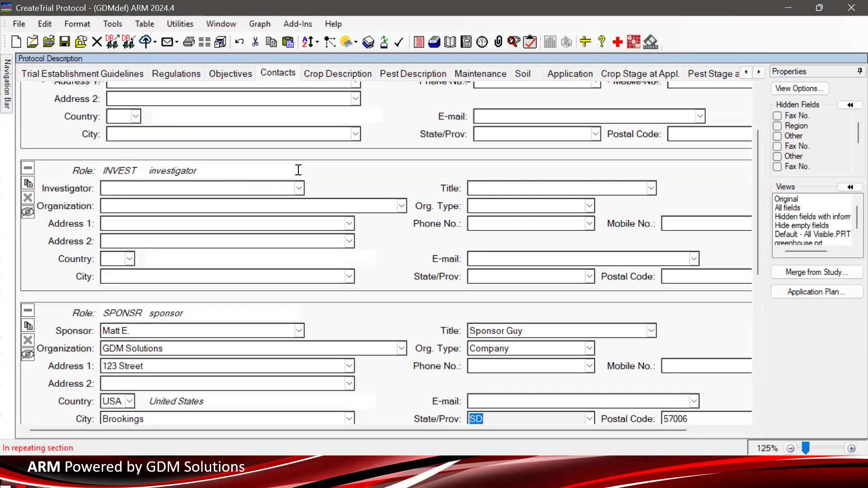
- Check the sponsor name field in the sponsor contact, then switch to the Crop Description tab
click(280, 73)
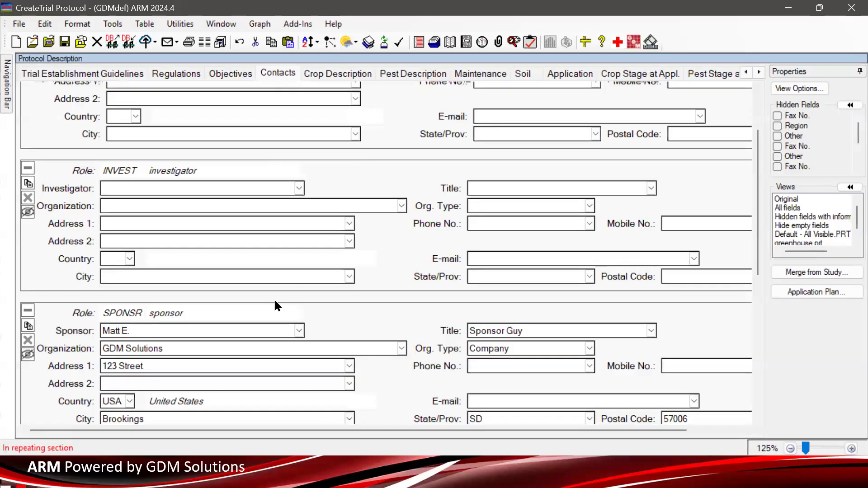
click(147, 328)
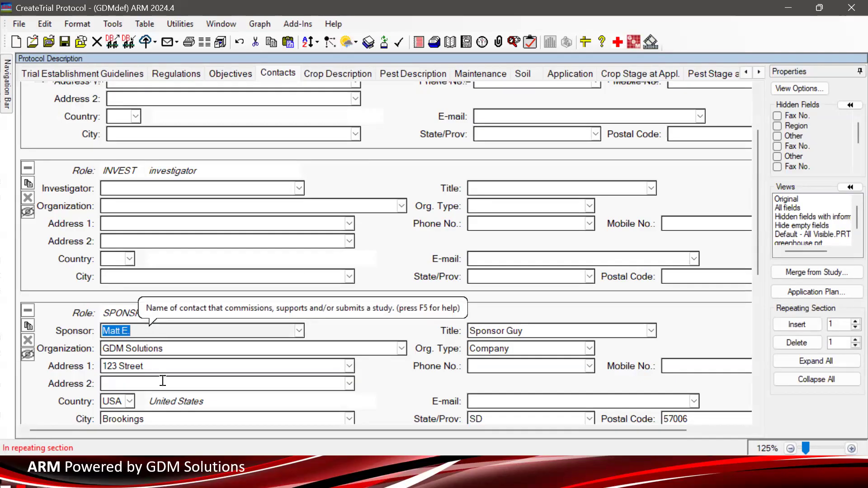
click(324, 73)
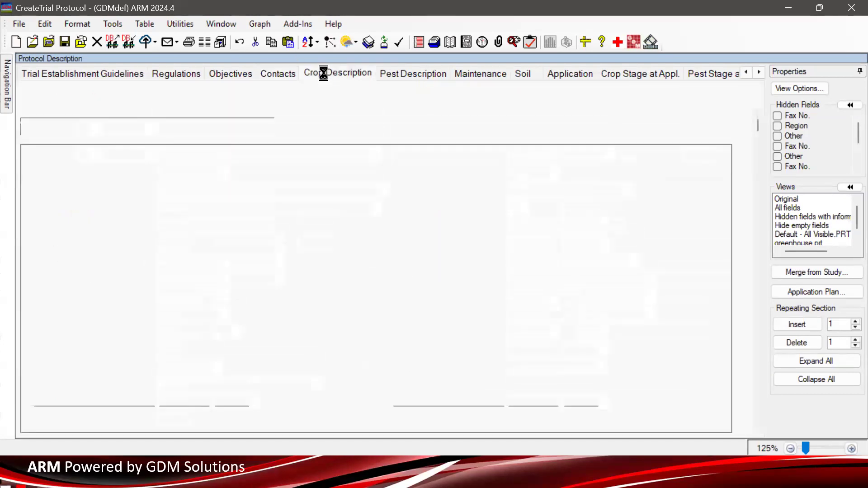
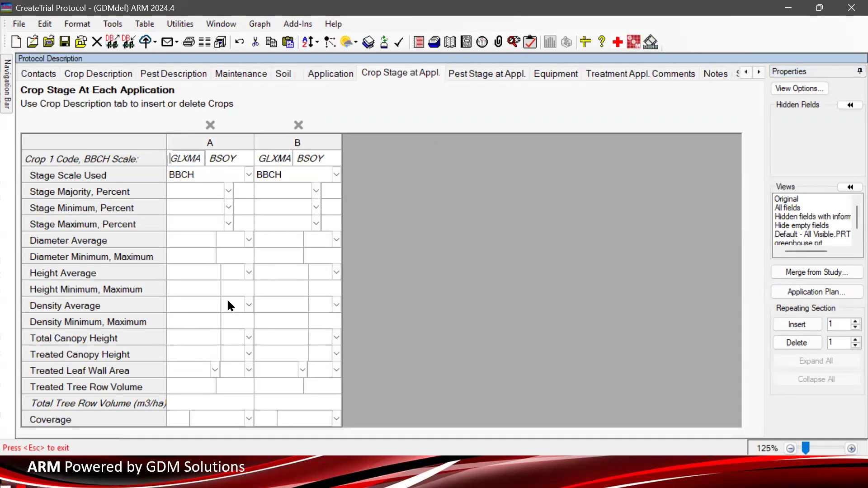
- Open the Pest Stage at Appl. tab and set the Diameter Average unit for pest A to cm
click(471, 77)
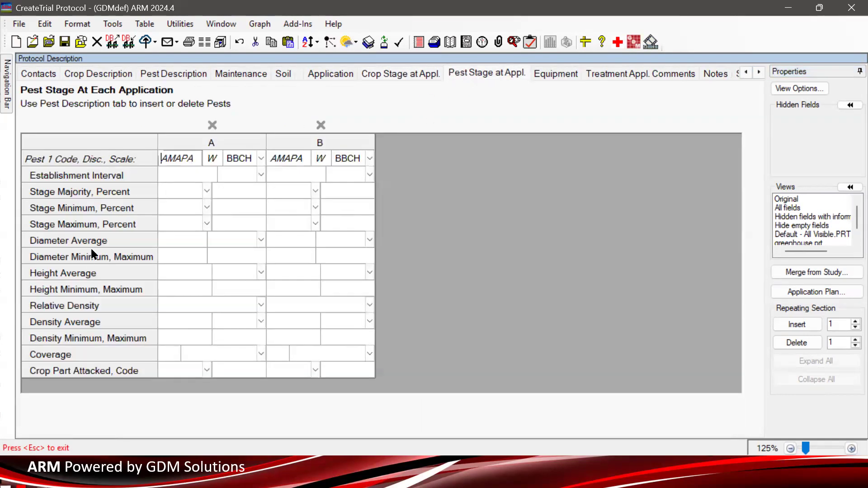
key(Tab)
key(Tab)
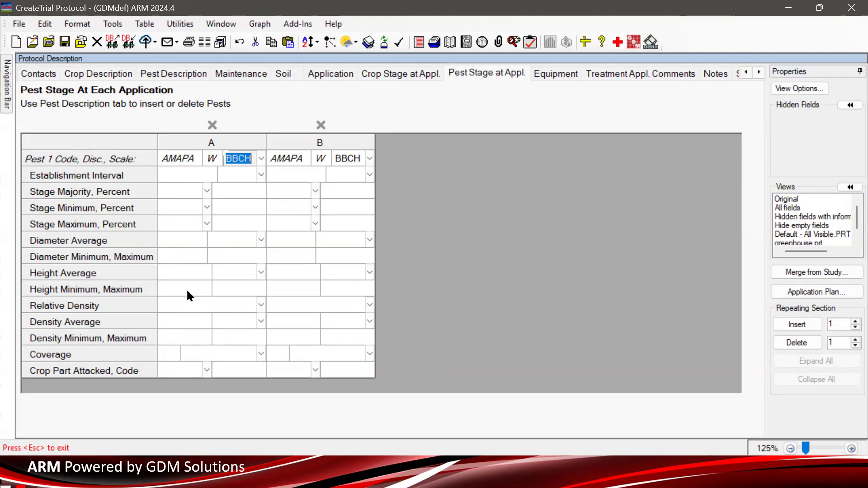
click(216, 247)
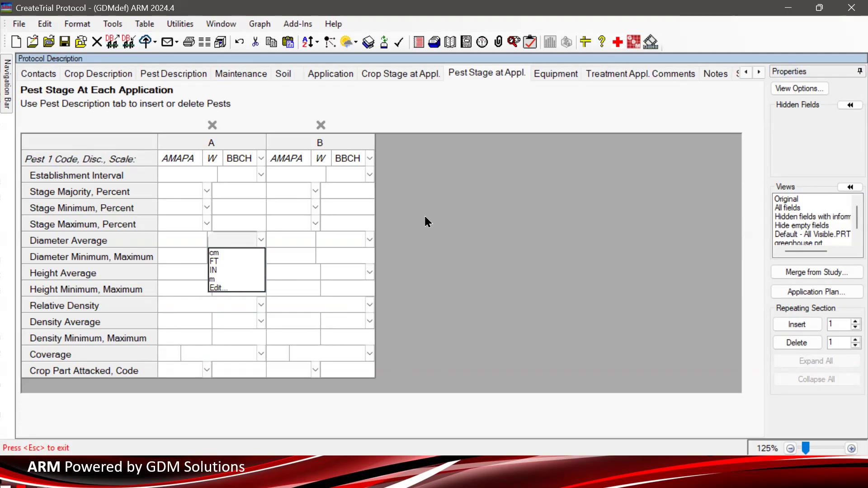
click(228, 253)
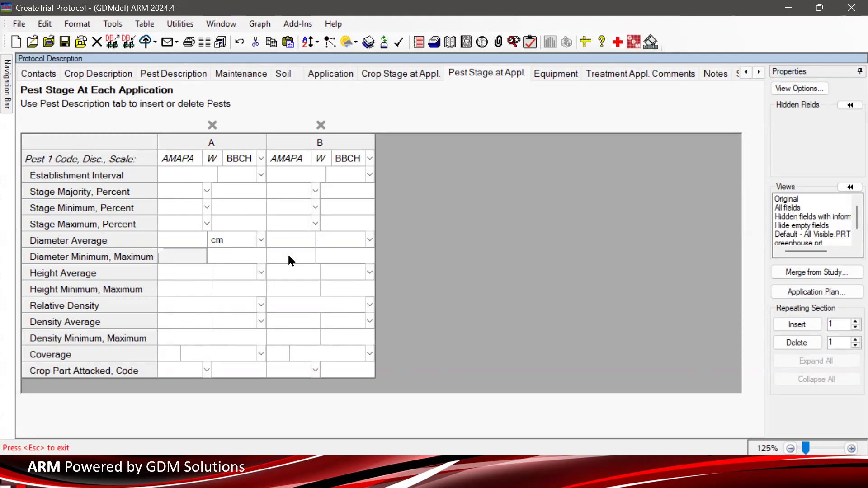
click(229, 245)
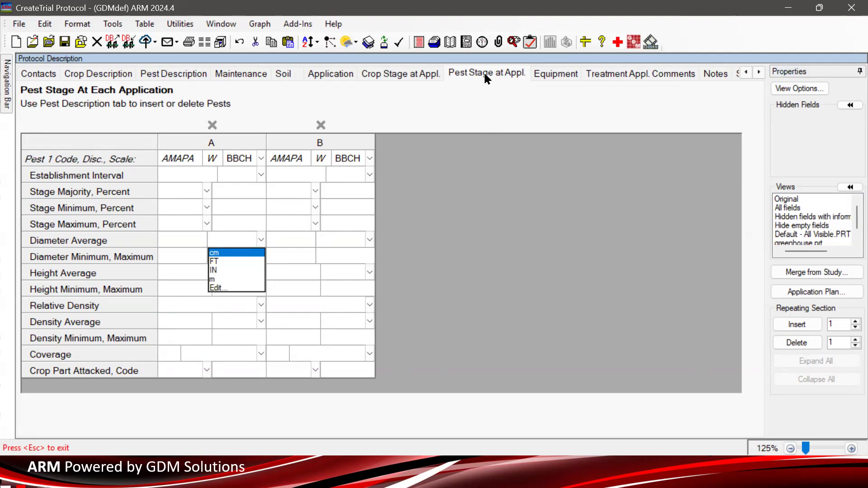
- Open the Equipment tab and scroll through its equipment fields
click(554, 74)
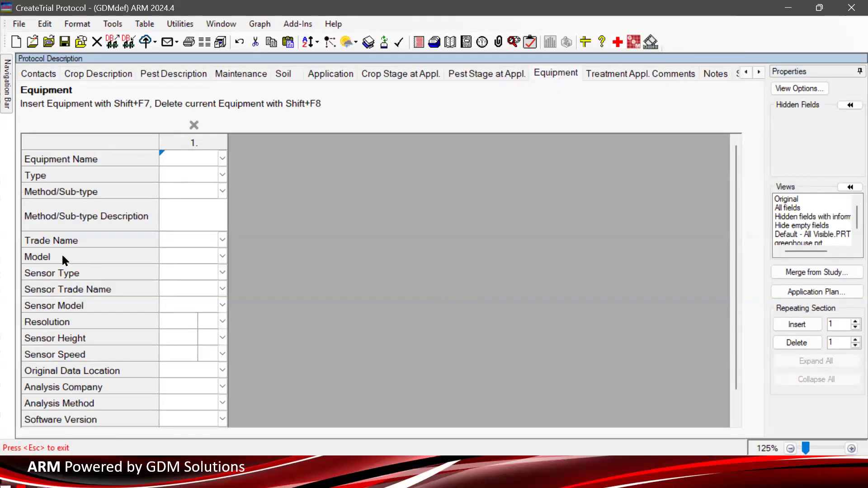
scroll(89, 258, down, 1)
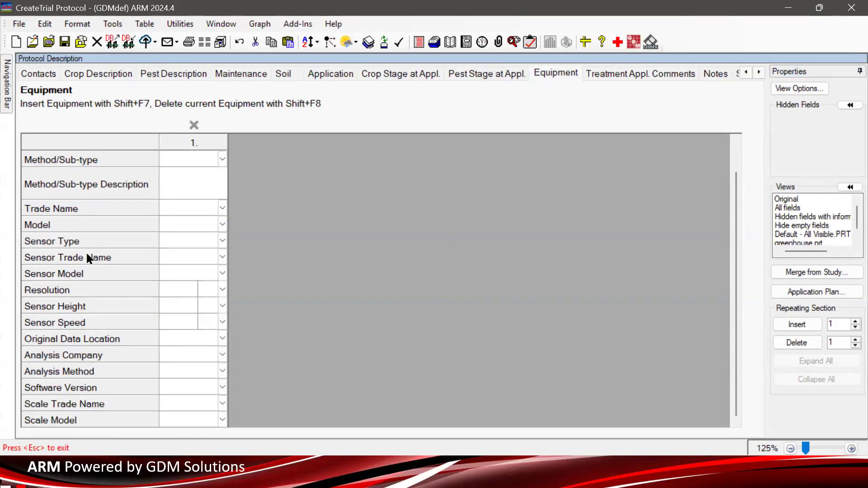
scroll(88, 258, up, 1)
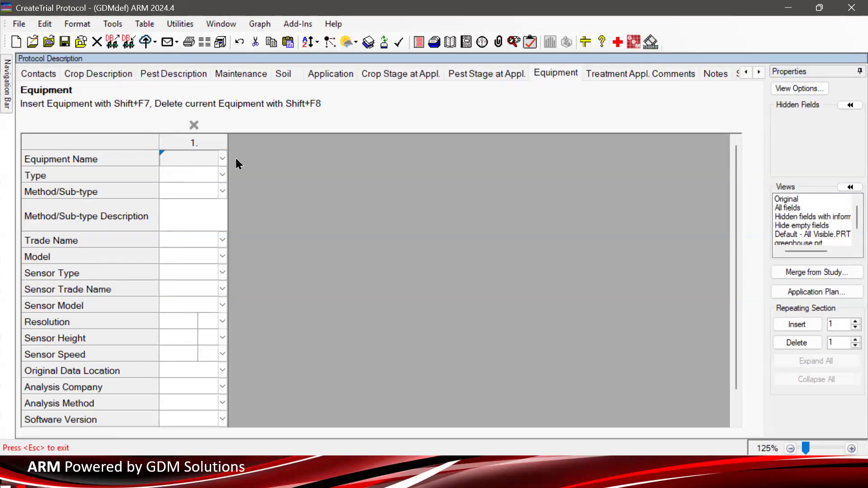
- Browse the entries in the Equipment Name list, close it without choosing one, and review the equipment fields
click(222, 159)
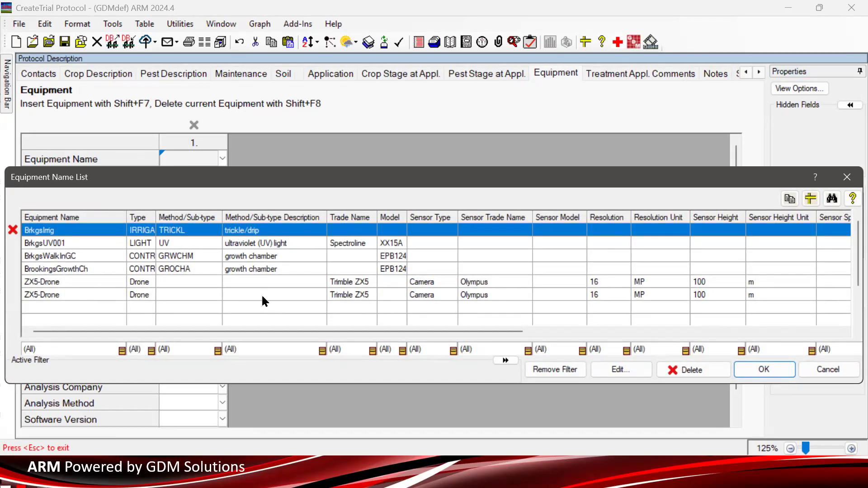
click(263, 257)
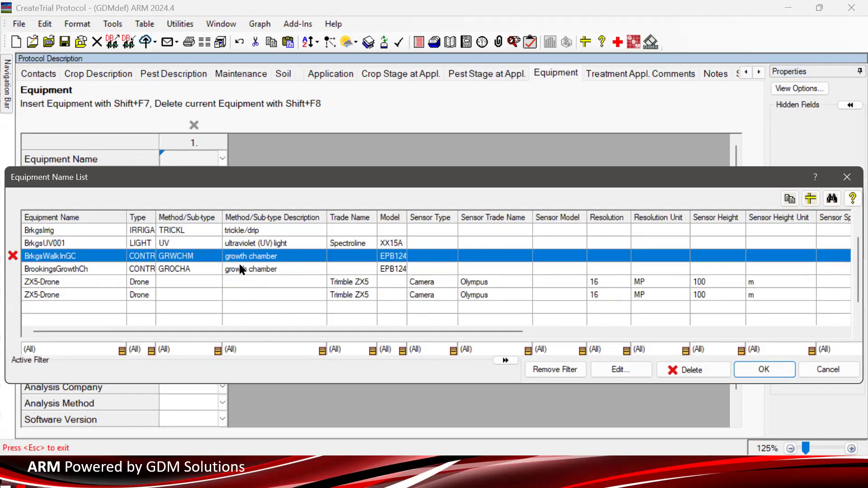
click(239, 285)
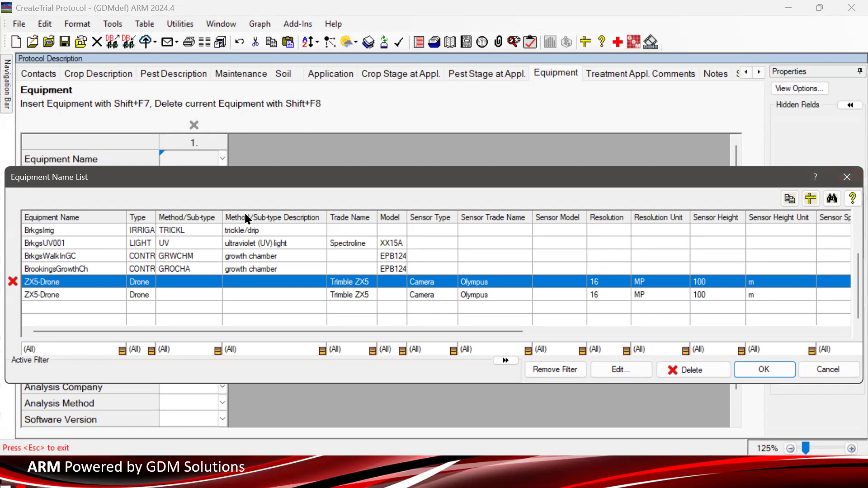
click(256, 233)
click(471, 243)
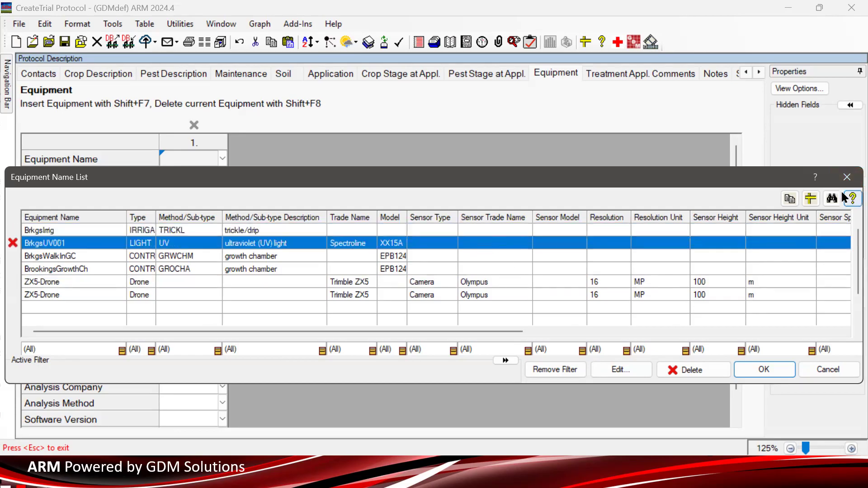
click(847, 178)
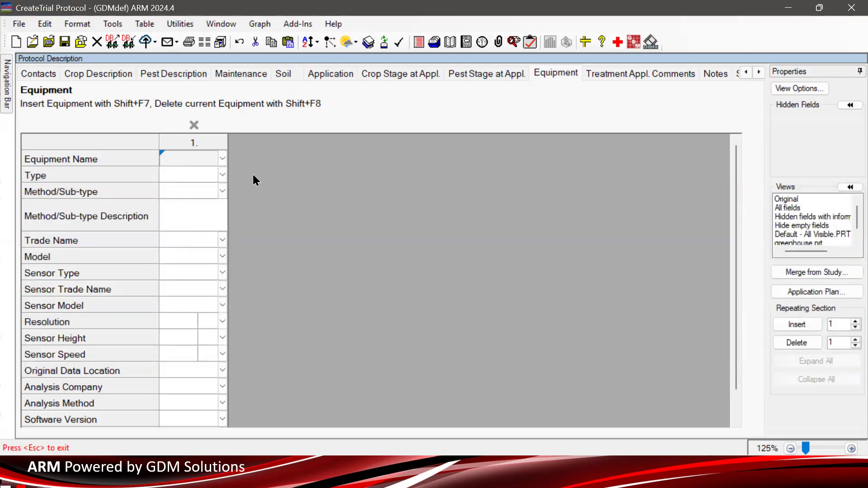
scroll(43, 369, down, 2)
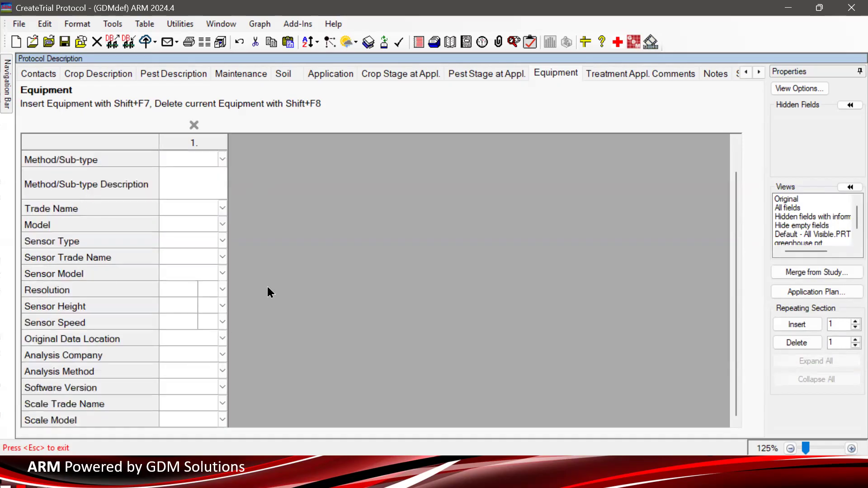
scroll(186, 162, up, 2)
click(186, 160)
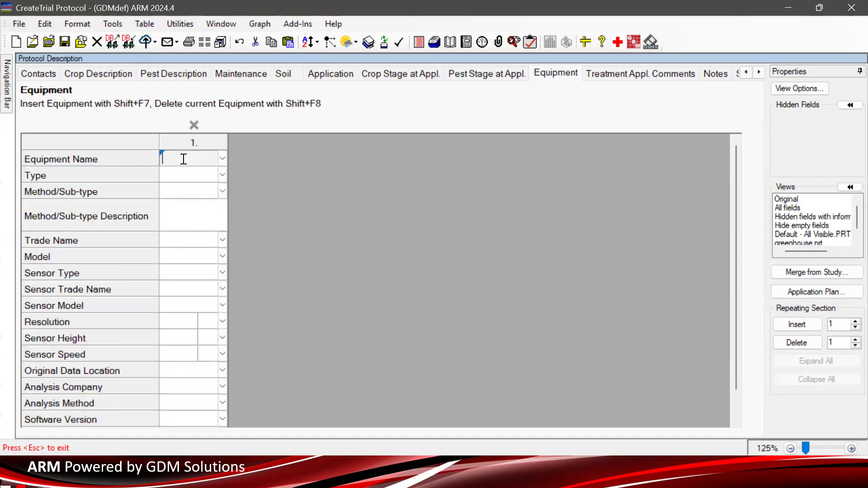
- Review the Treatment Appl. Comments tab and then the Notes tab
click(661, 73)
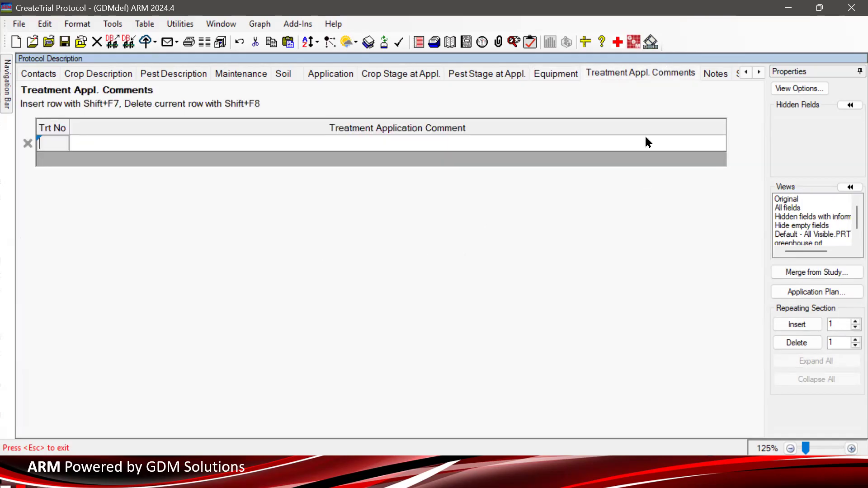
click(125, 144)
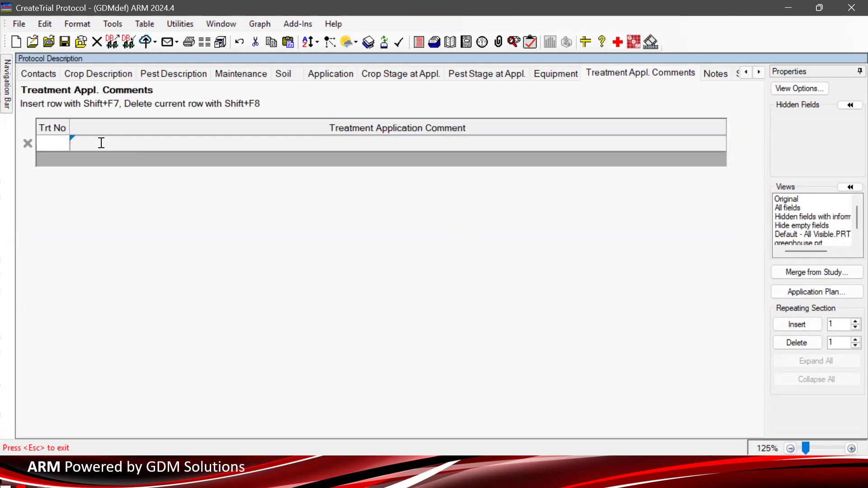
click(46, 143)
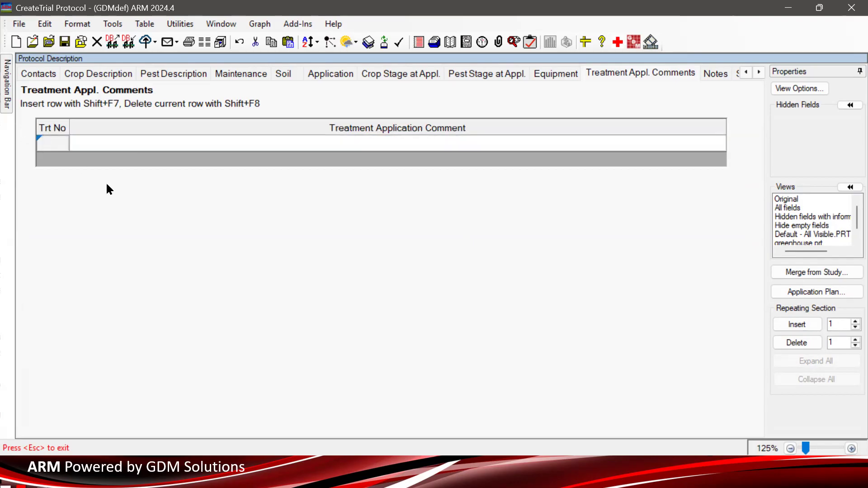
click(759, 72)
click(759, 72)
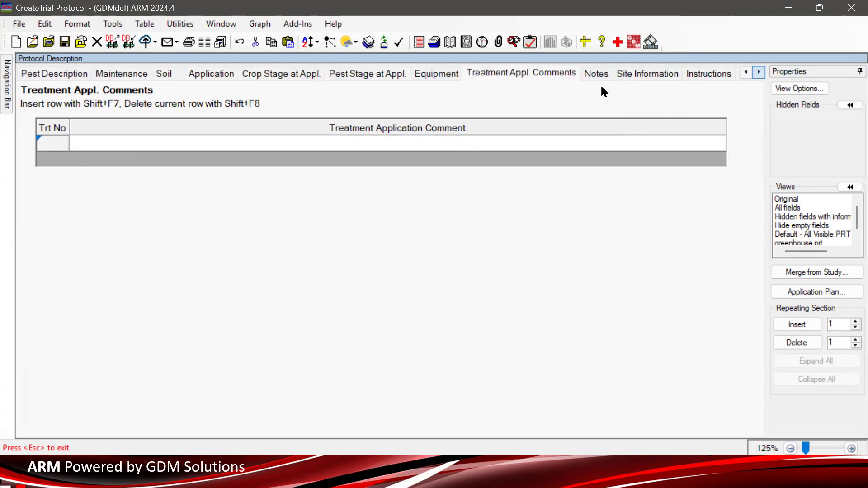
click(591, 75)
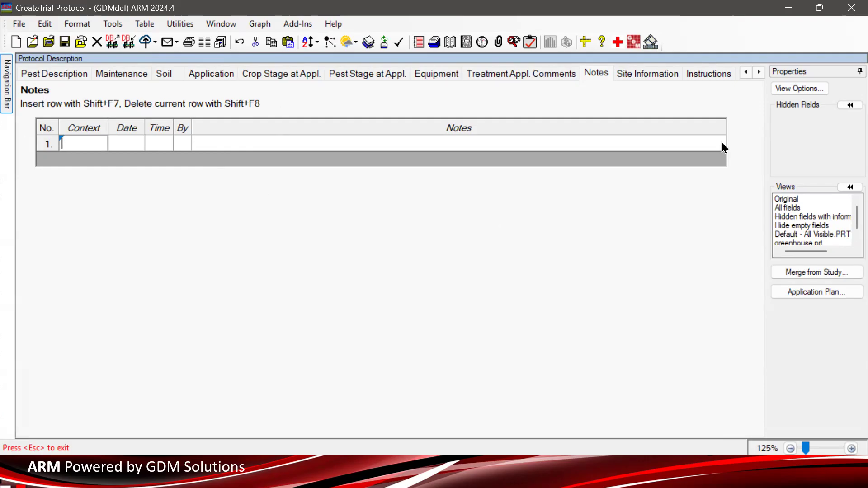
- Review the Site Information and Instructions tabs and their text areas
click(650, 72)
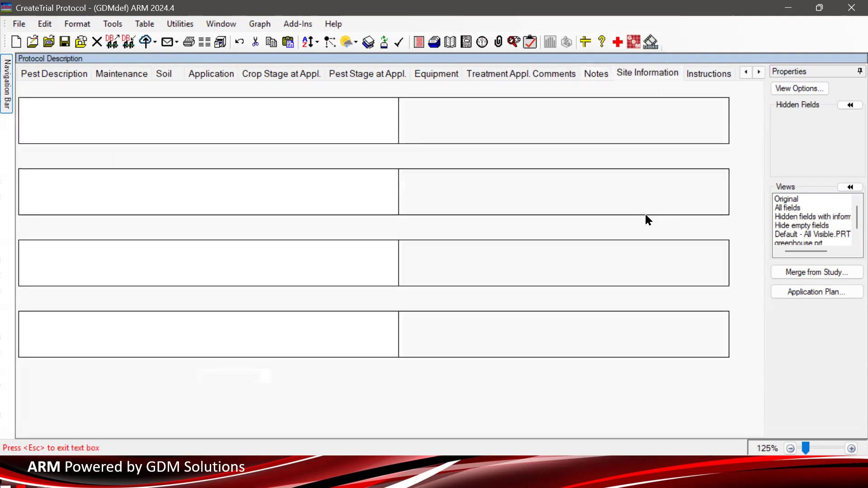
click(759, 72)
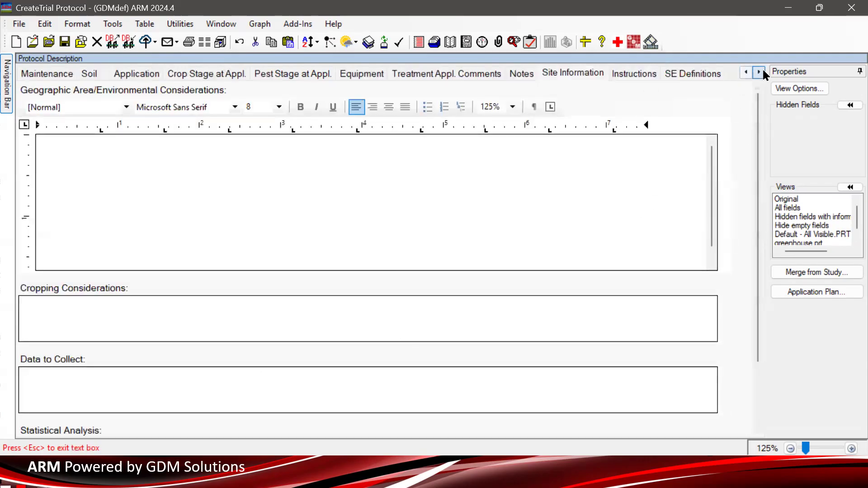
click(630, 75)
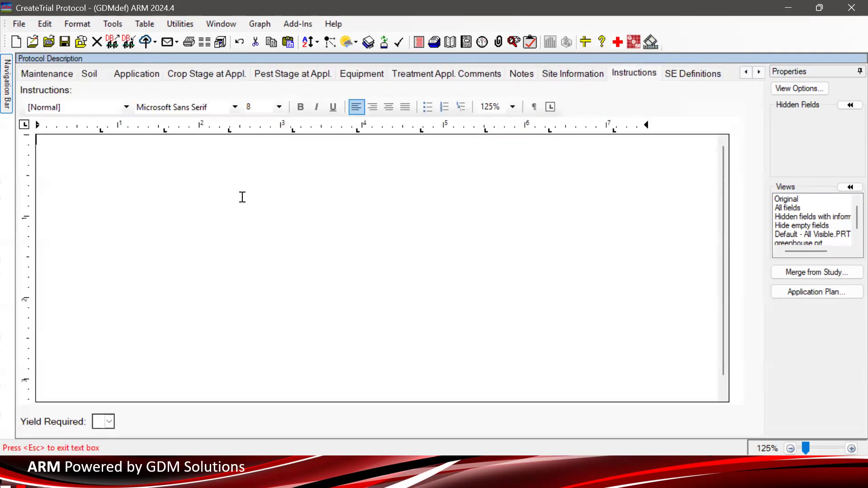
click(577, 76)
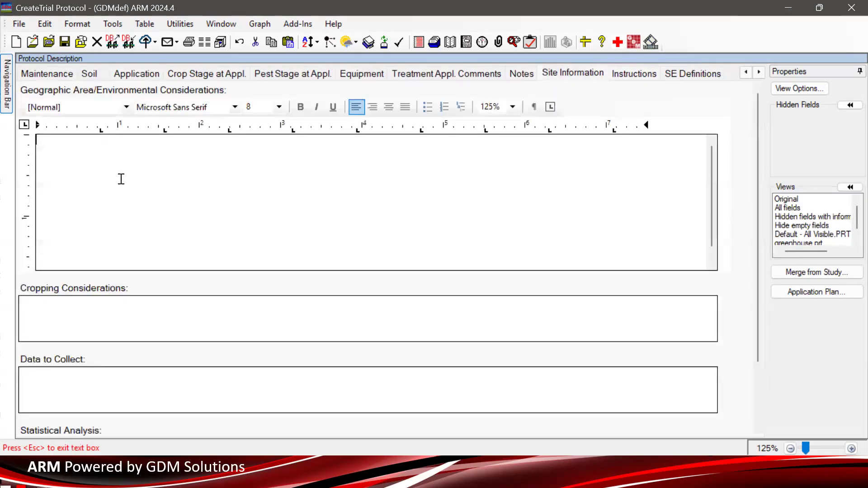
click(83, 304)
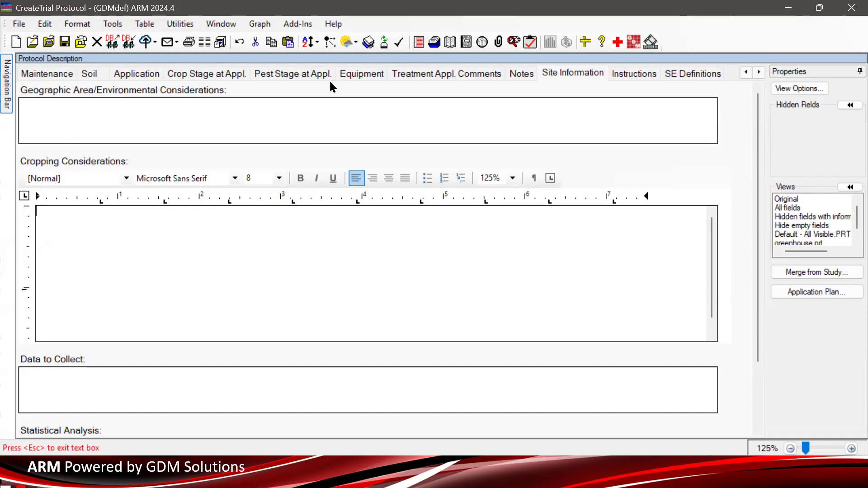
click(579, 75)
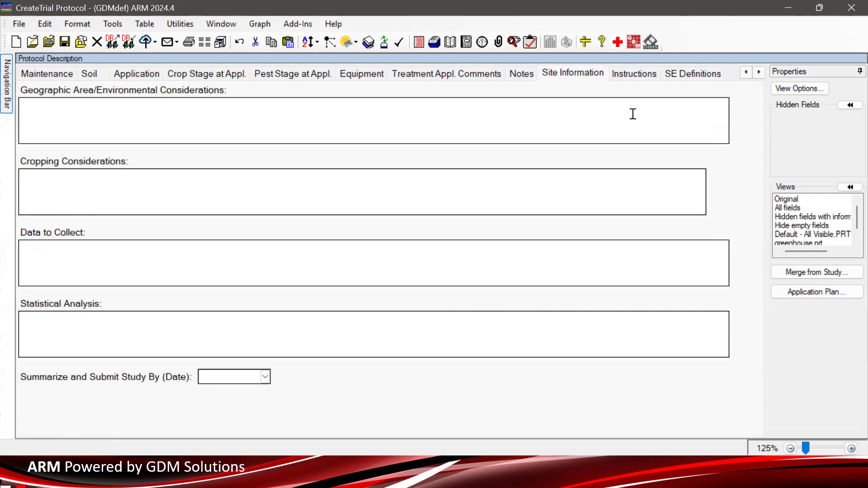
click(636, 74)
click(480, 133)
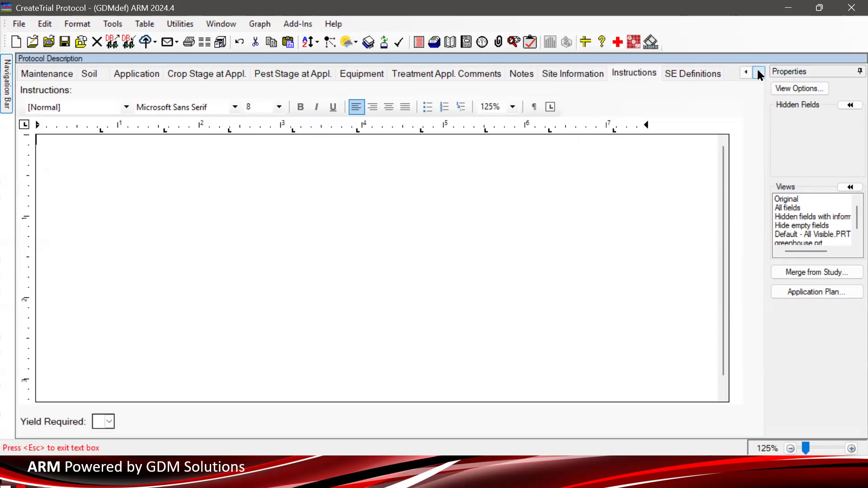
- Open the SE Definitions tab to review its standard evaluation fields
click(685, 72)
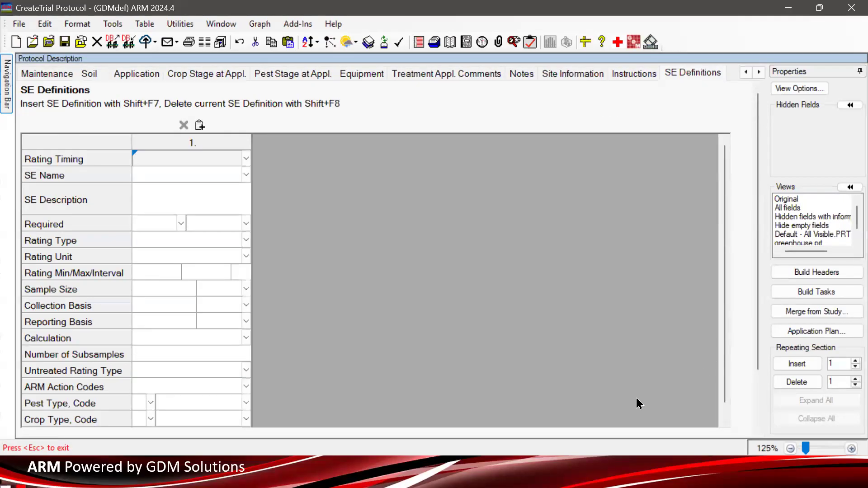
click(461, 466)
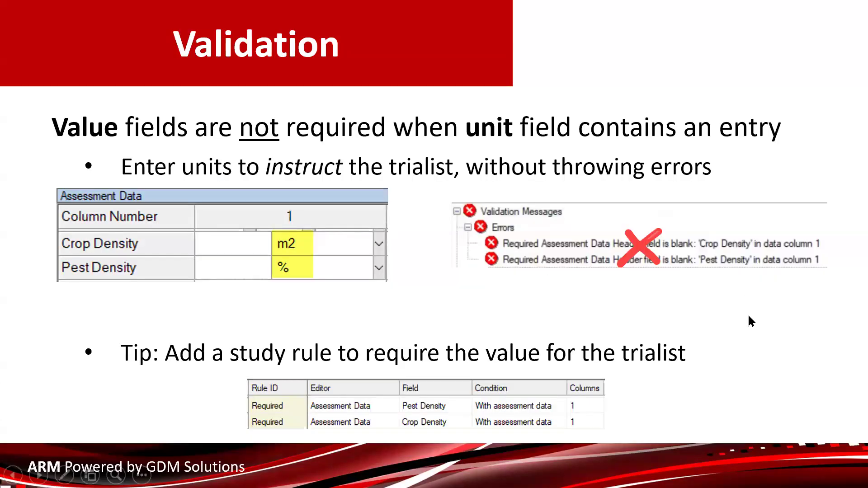
click(680, 343)
click(394, 331)
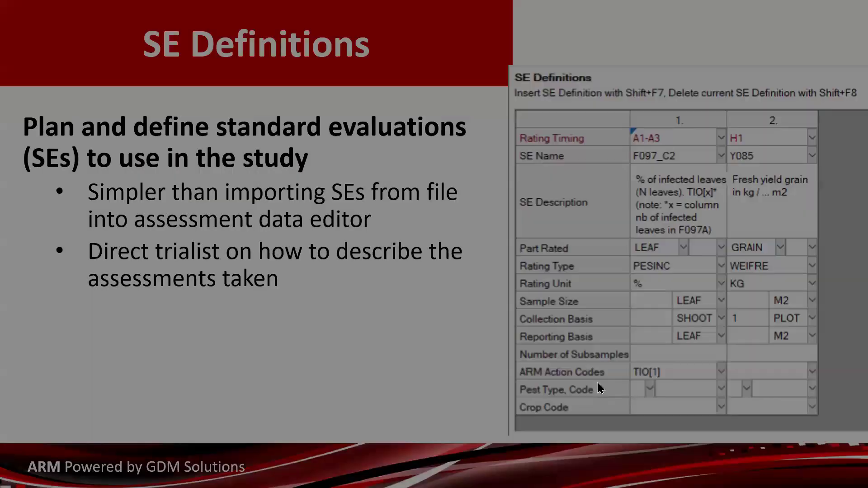